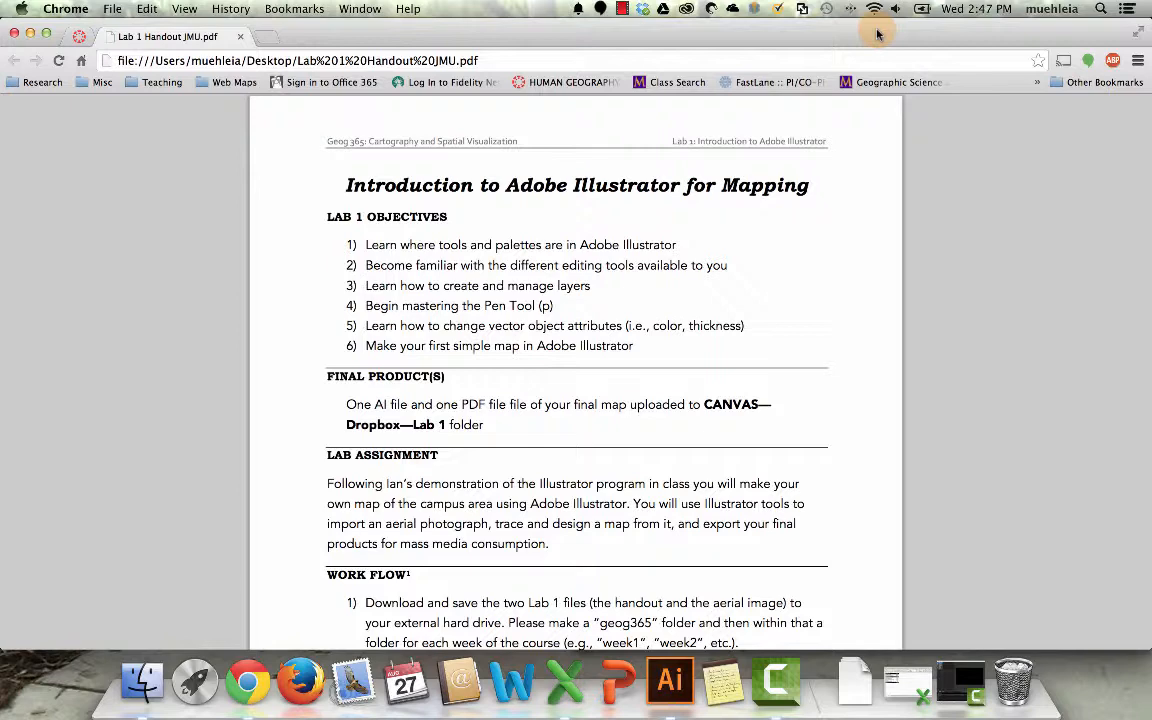
- Look through the Lab 1 handout's objectives, workflow steps and export instructions
scroll(660, 480, "down", 5)
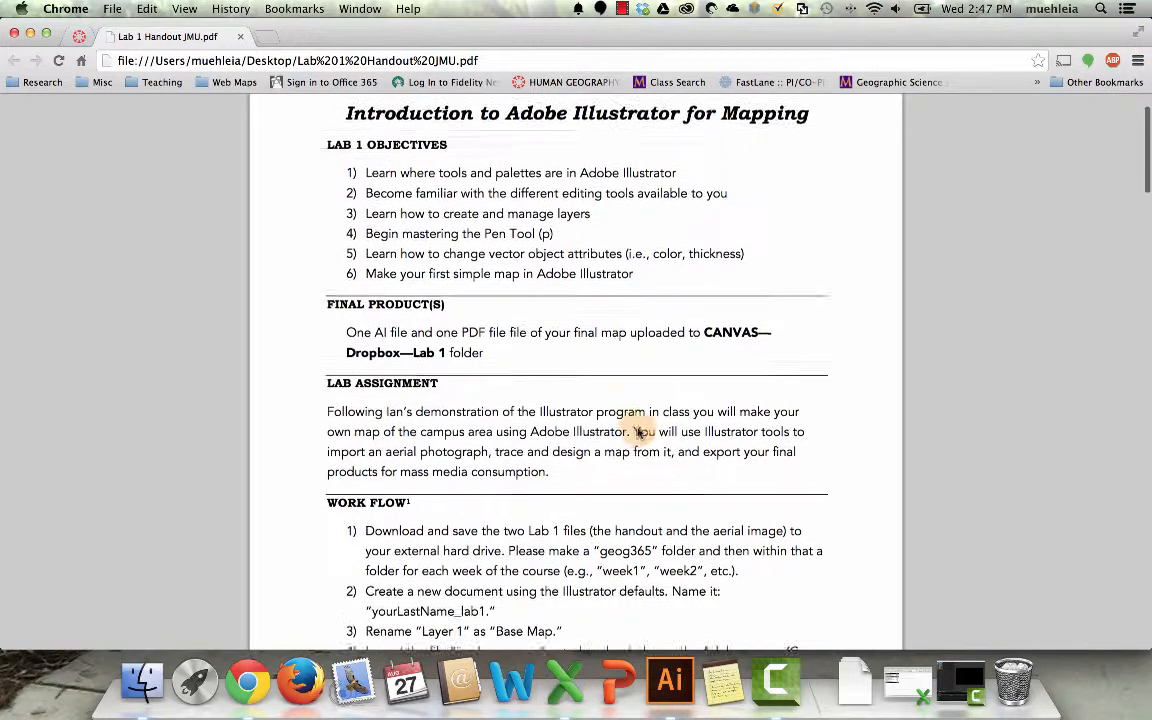
scroll(632, 432, "down", 10)
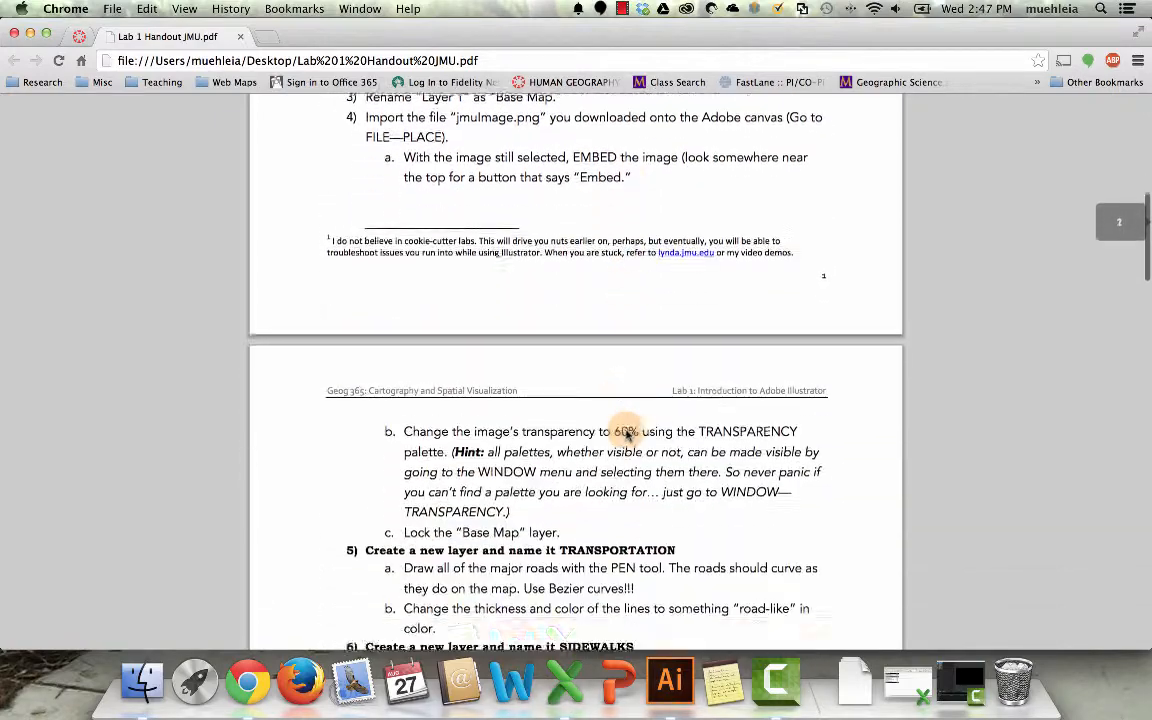
scroll(624, 435, "down", 8)
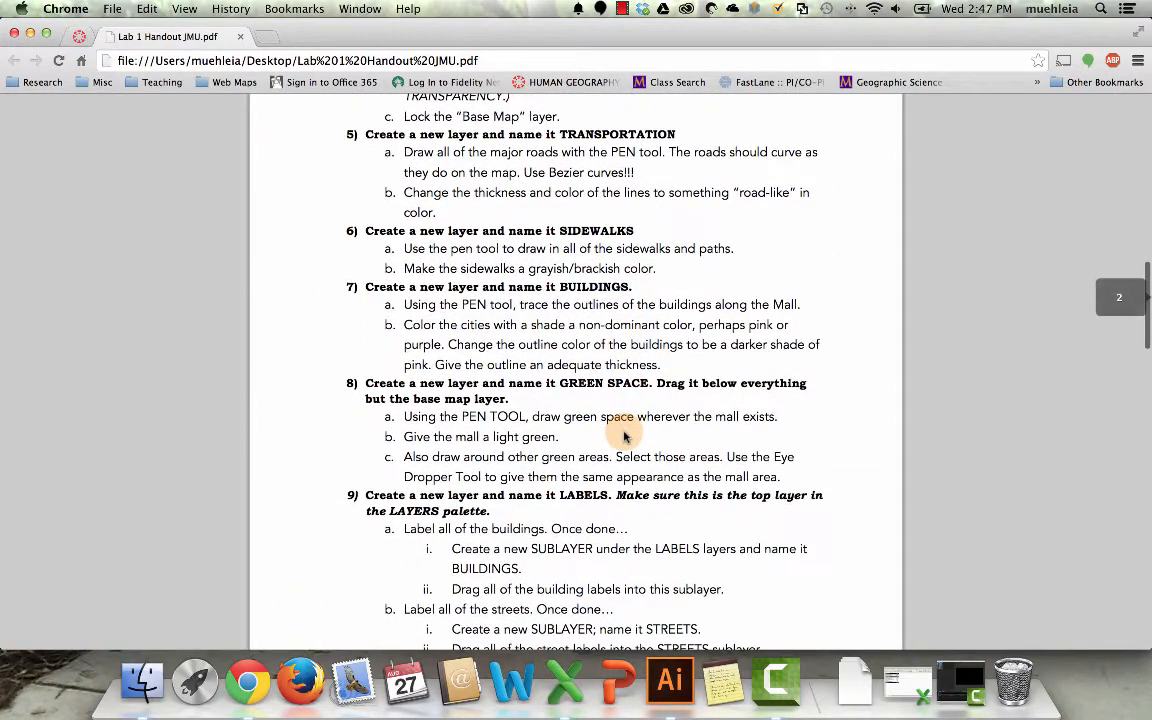
scroll(624, 432, "down", 20)
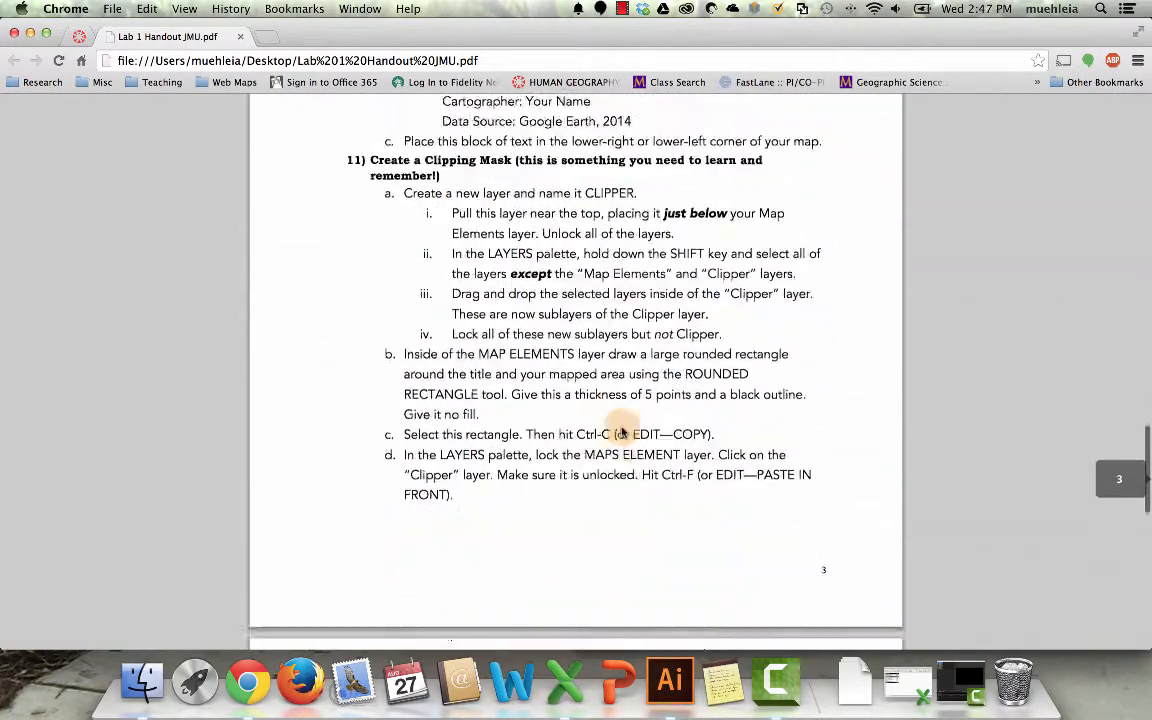
scroll(621, 432, "down", 15)
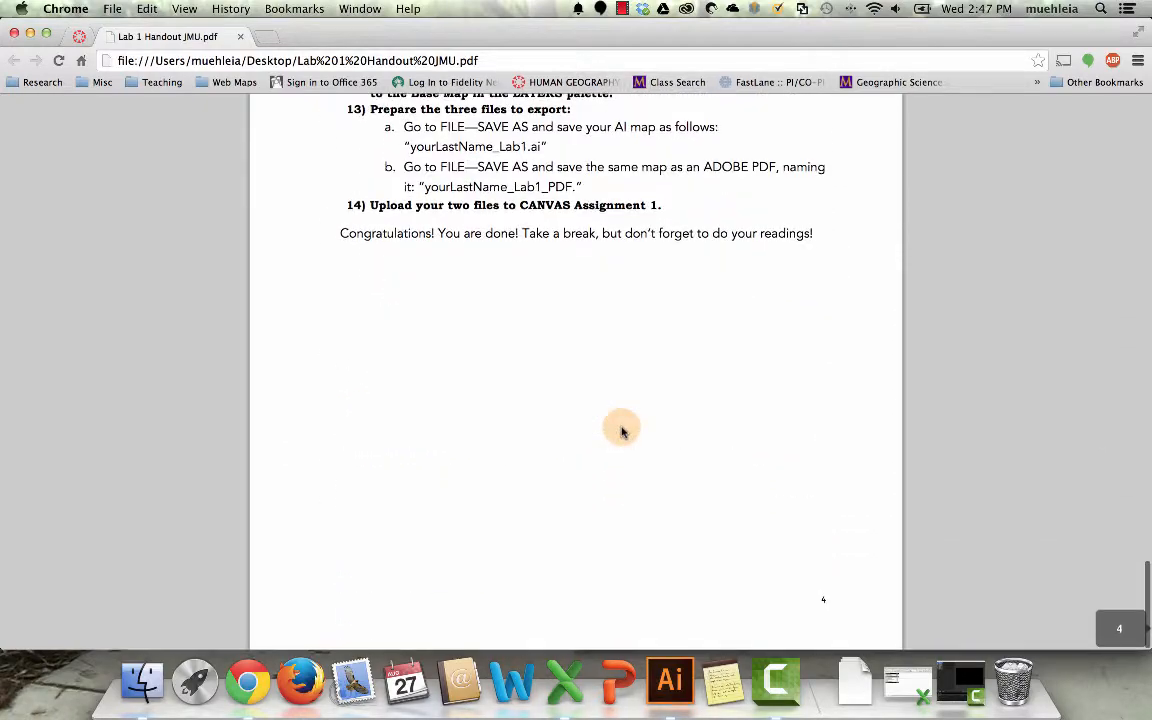
scroll(620, 330, "up", 5)
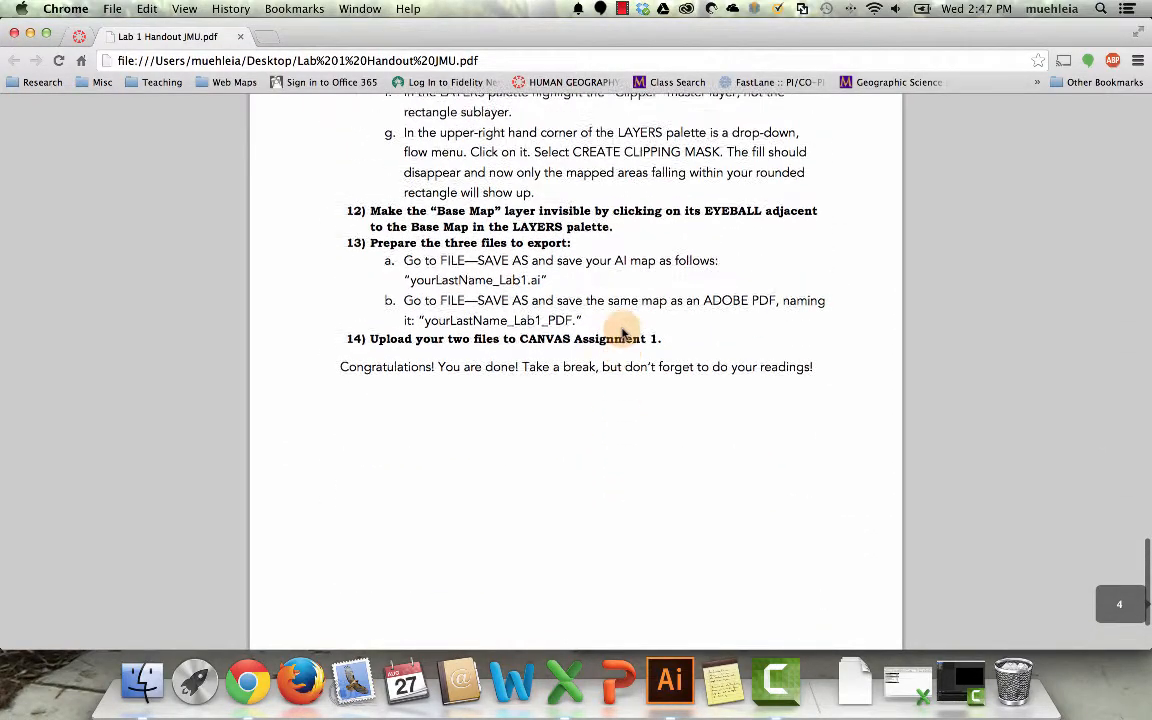
scroll(622, 333, "up", 20)
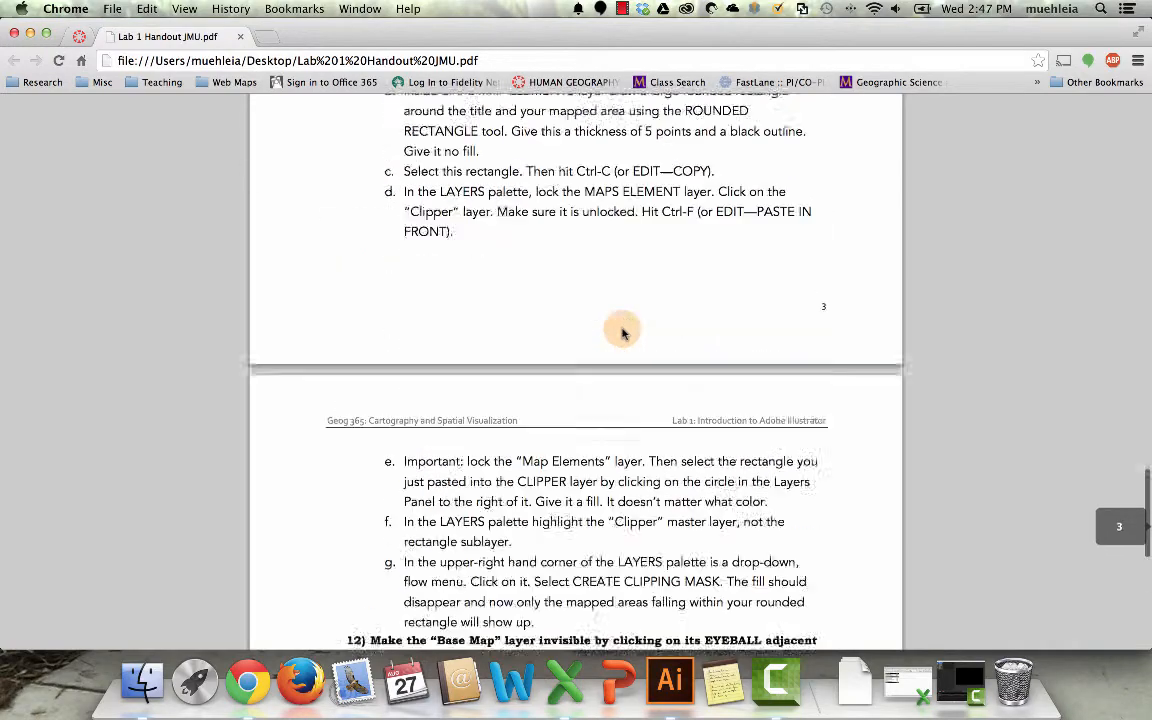
scroll(622, 333, "up", 3)
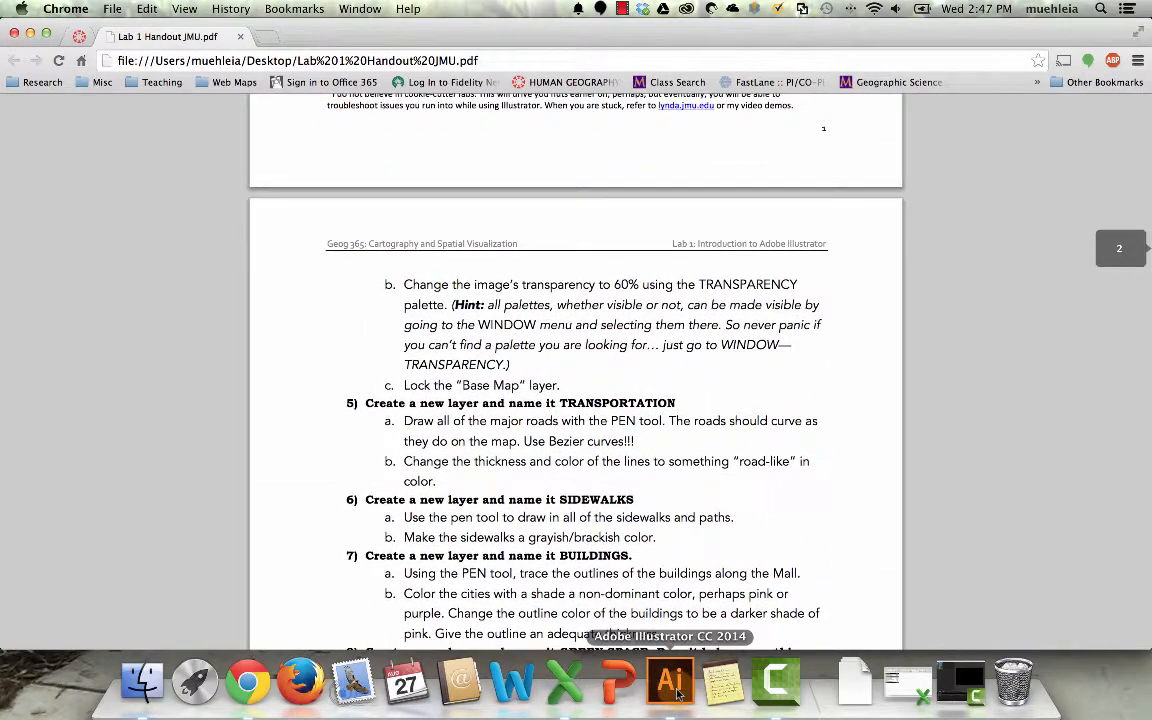
- Switch to Illustrator and close the open untitled document
left_click(672, 688)
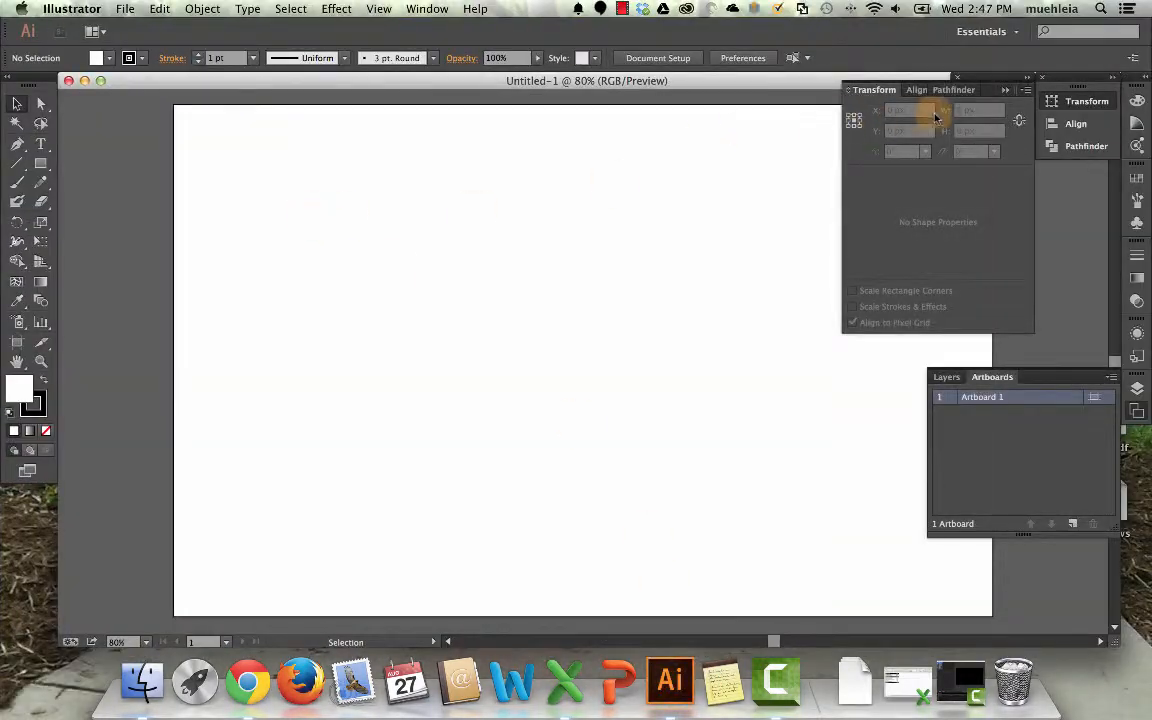
left_click(68, 80)
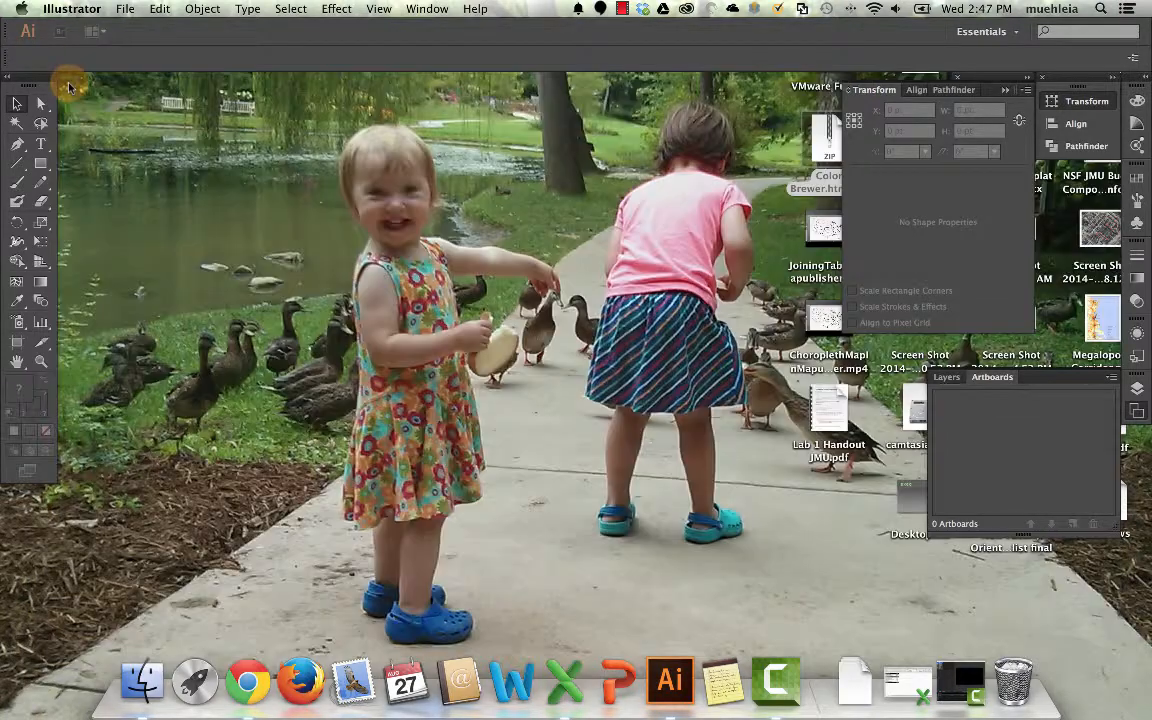
- Create a new document named with the author's last name followed by _Lab1, using the Web profile and the 1280 x 800 size
left_click(125, 8)
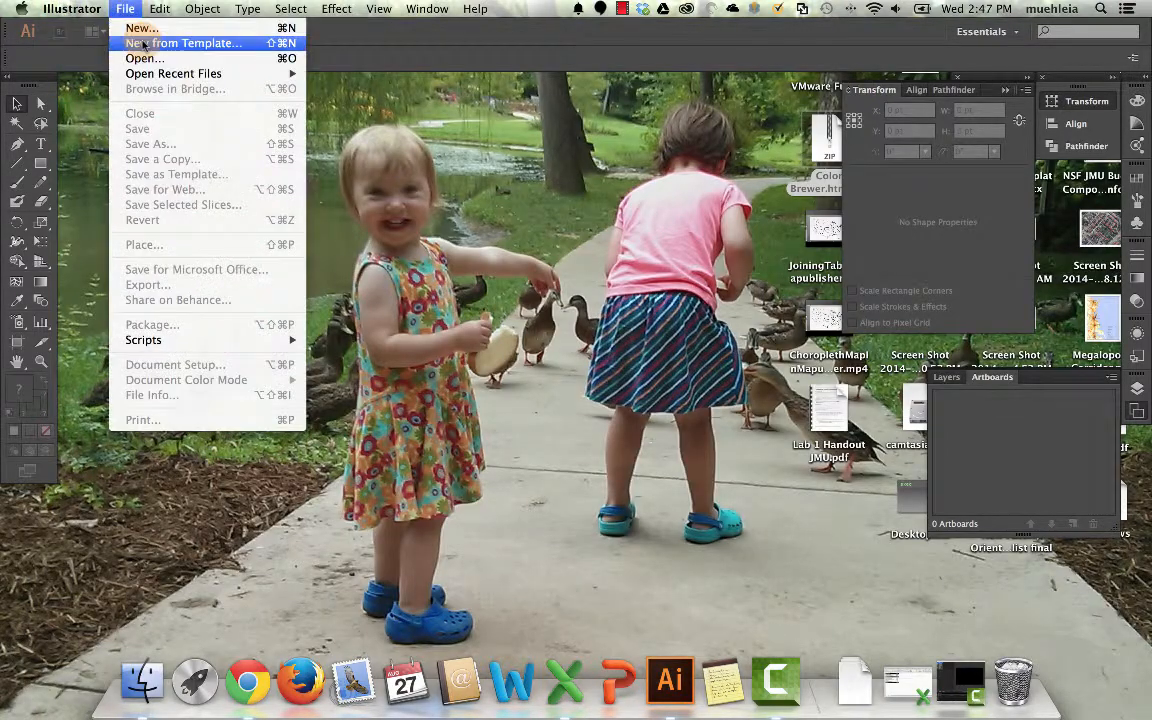
left_click(147, 30)
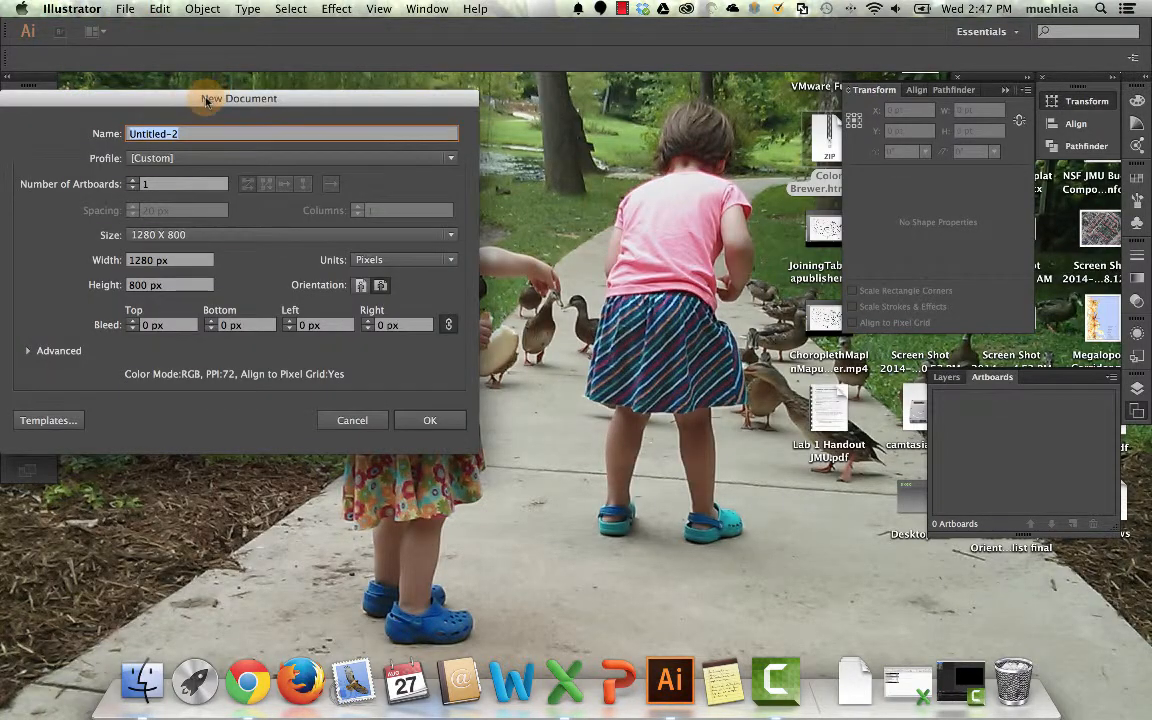
left_click_drag(203, 31, 555, 41)
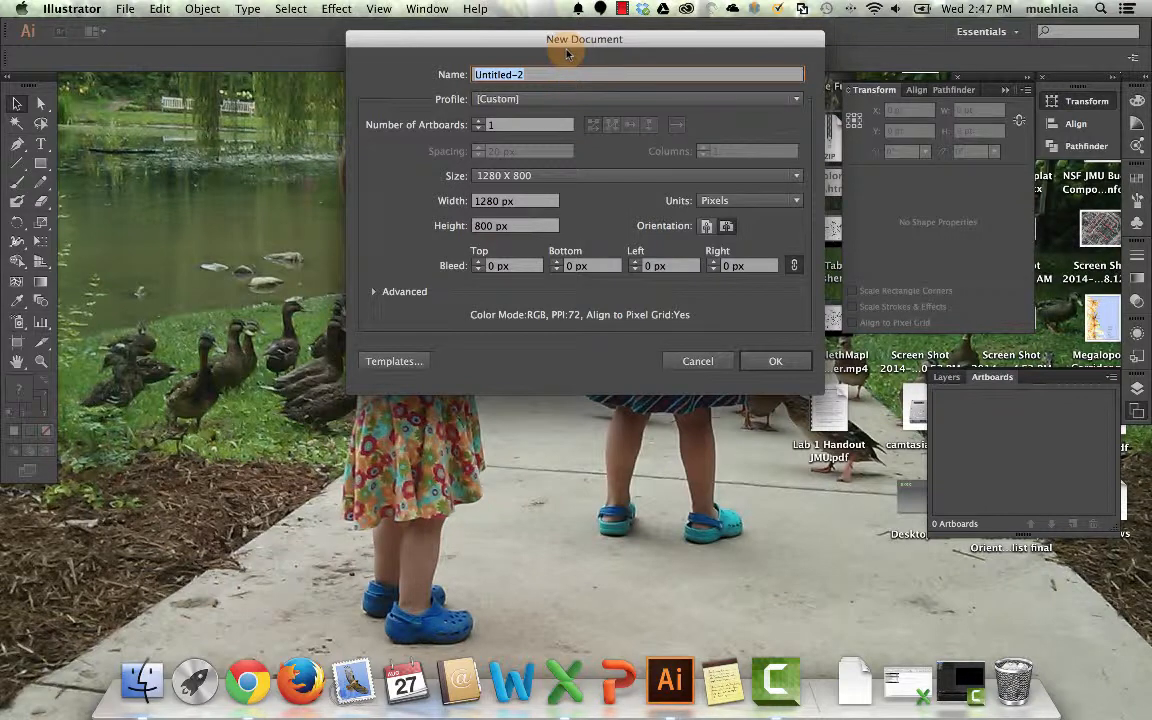
type("Muehlenhaus_Lab1")
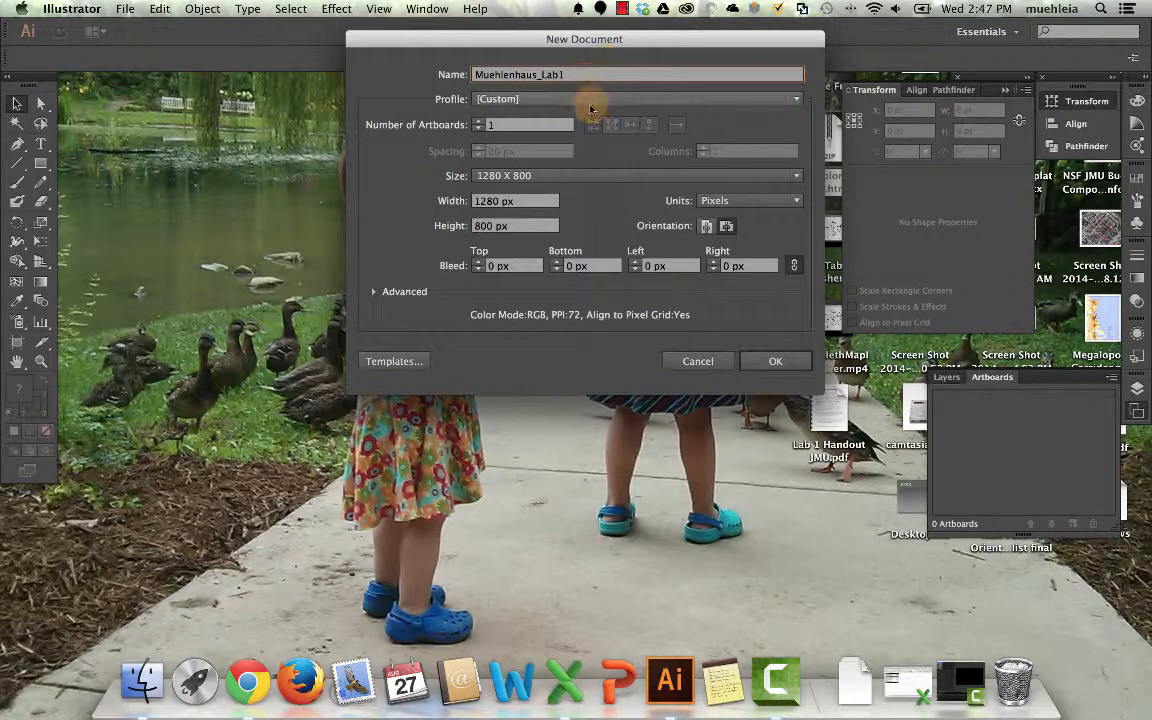
left_click(572, 106)
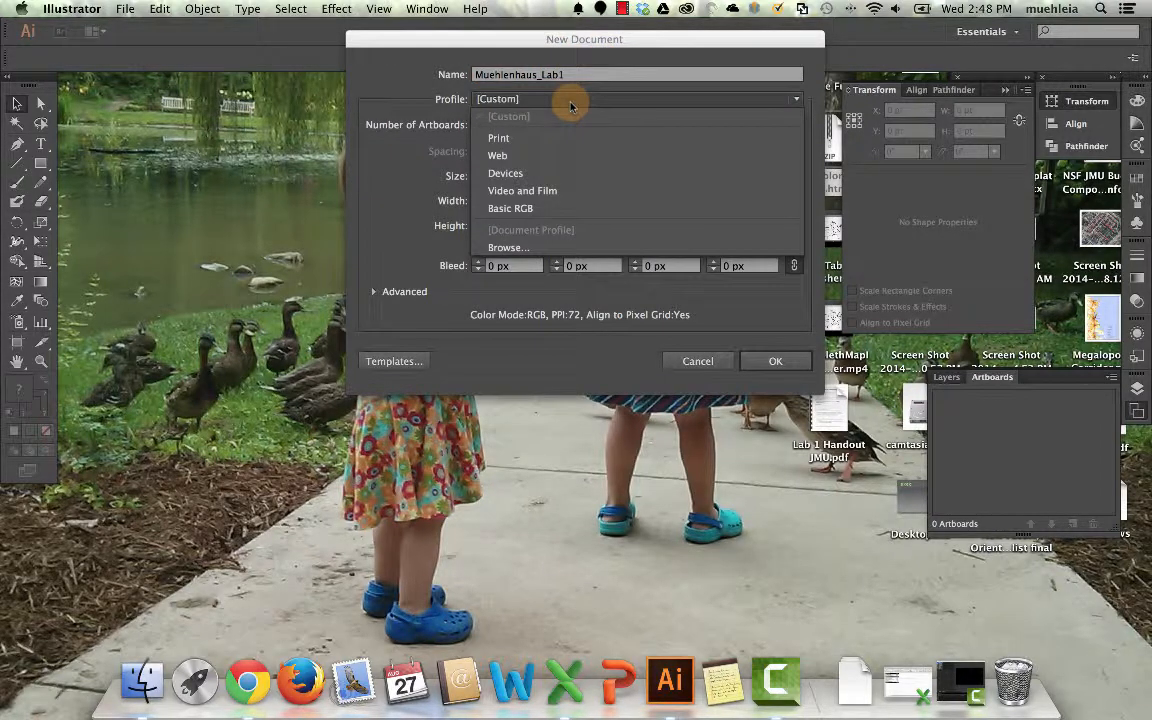
left_click(565, 157)
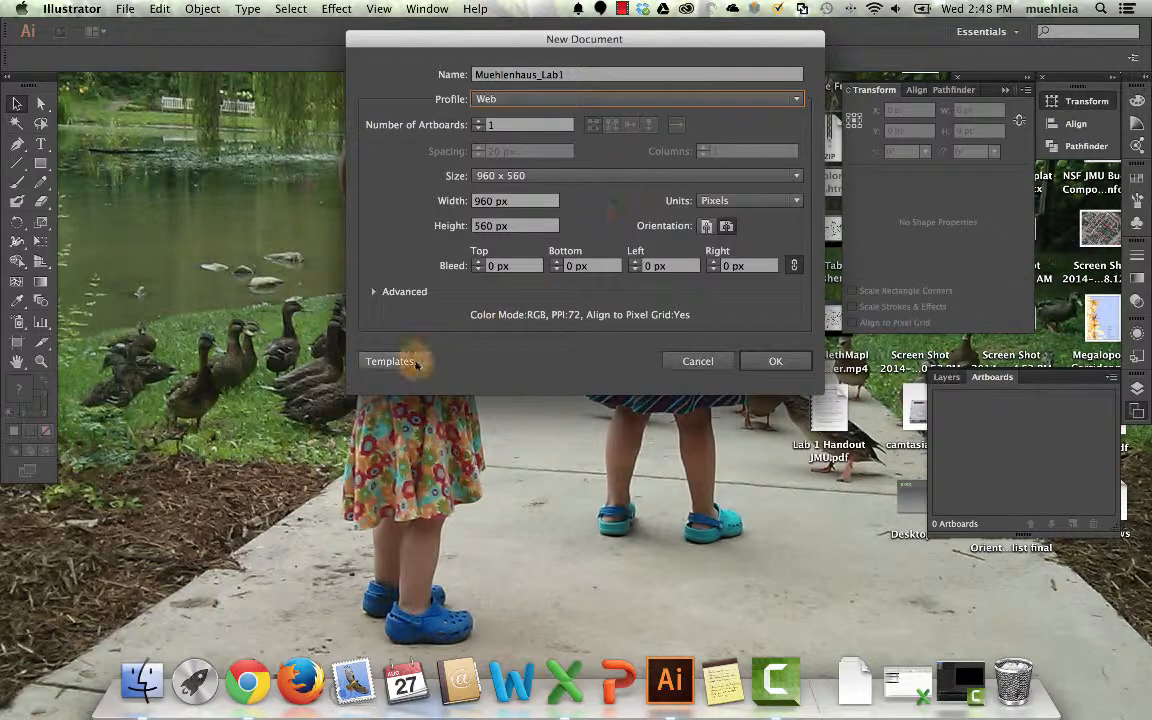
left_click(563, 176)
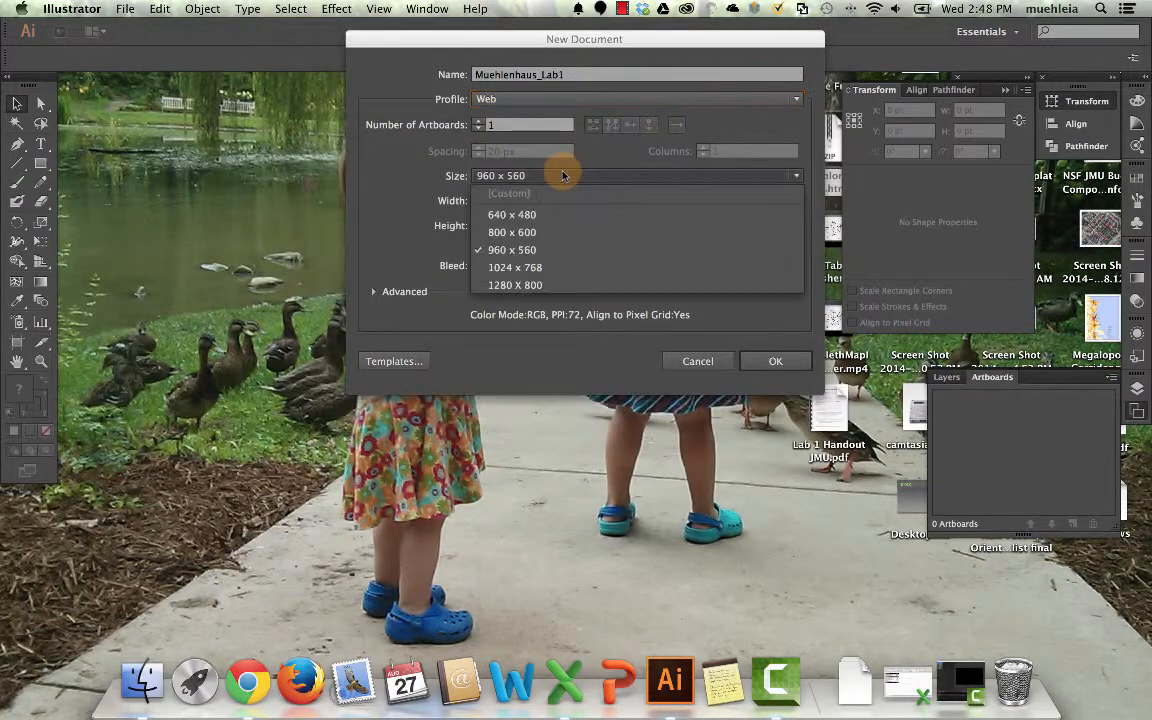
left_click(545, 285)
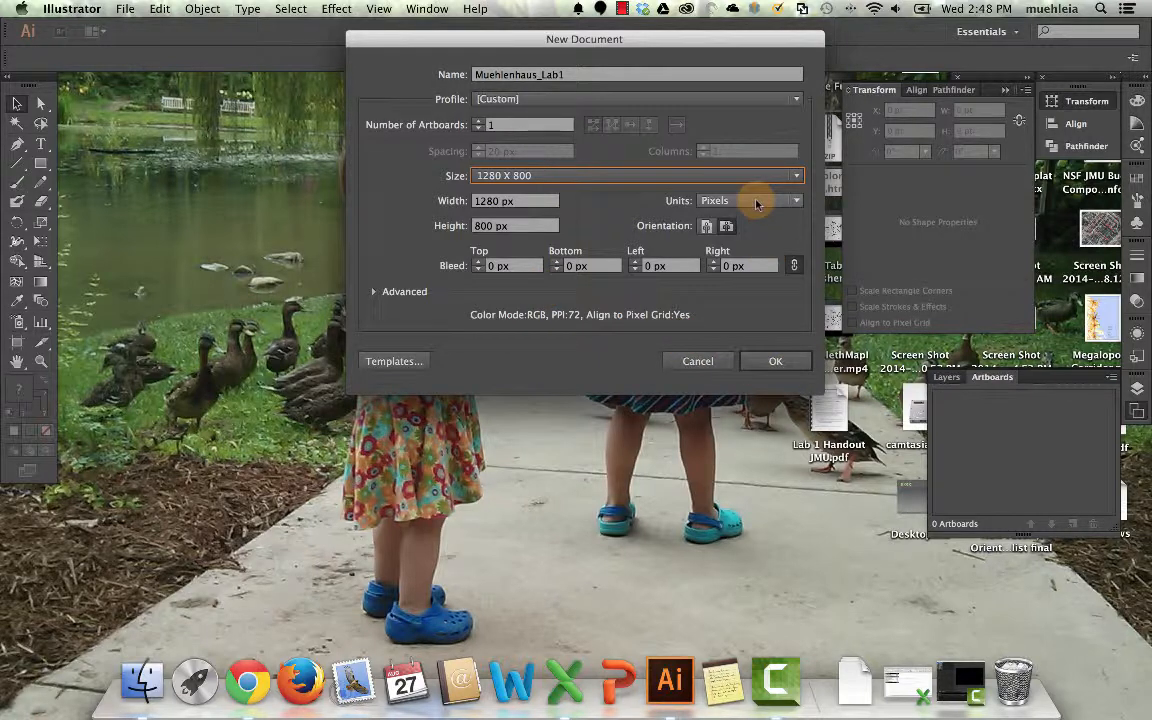
left_click(773, 364)
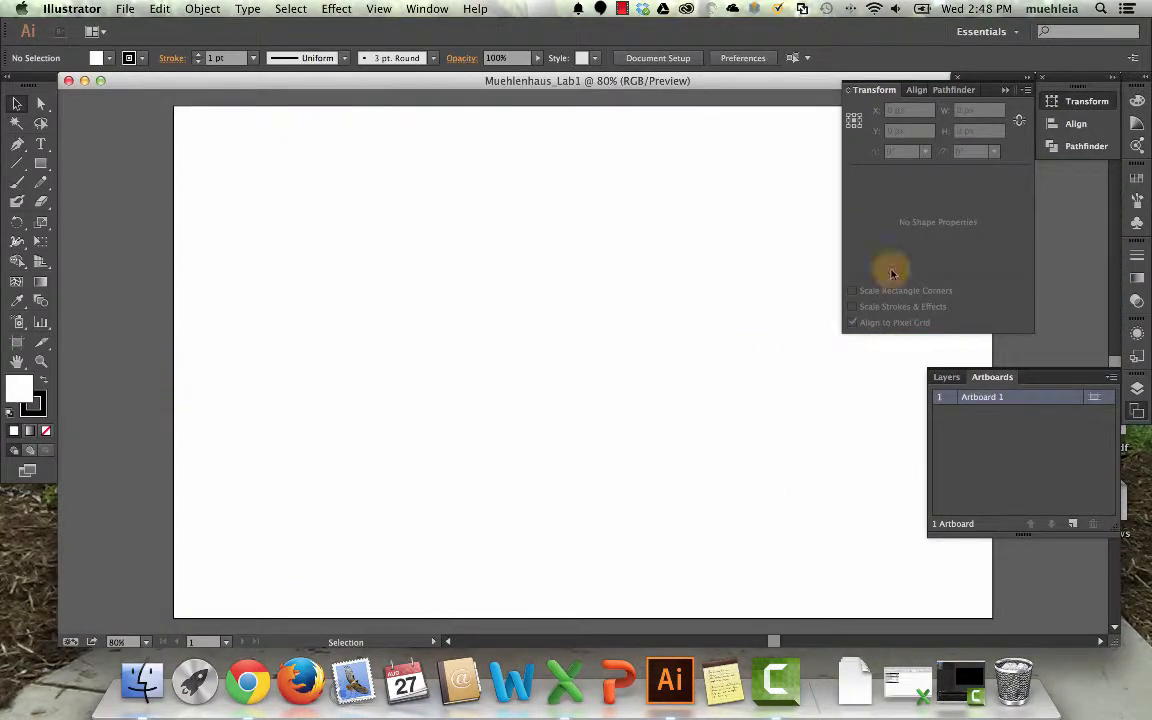
- Collapse the expanded Transform options and shift the view so the whole artboard is unobstructed
left_click(1005, 92)
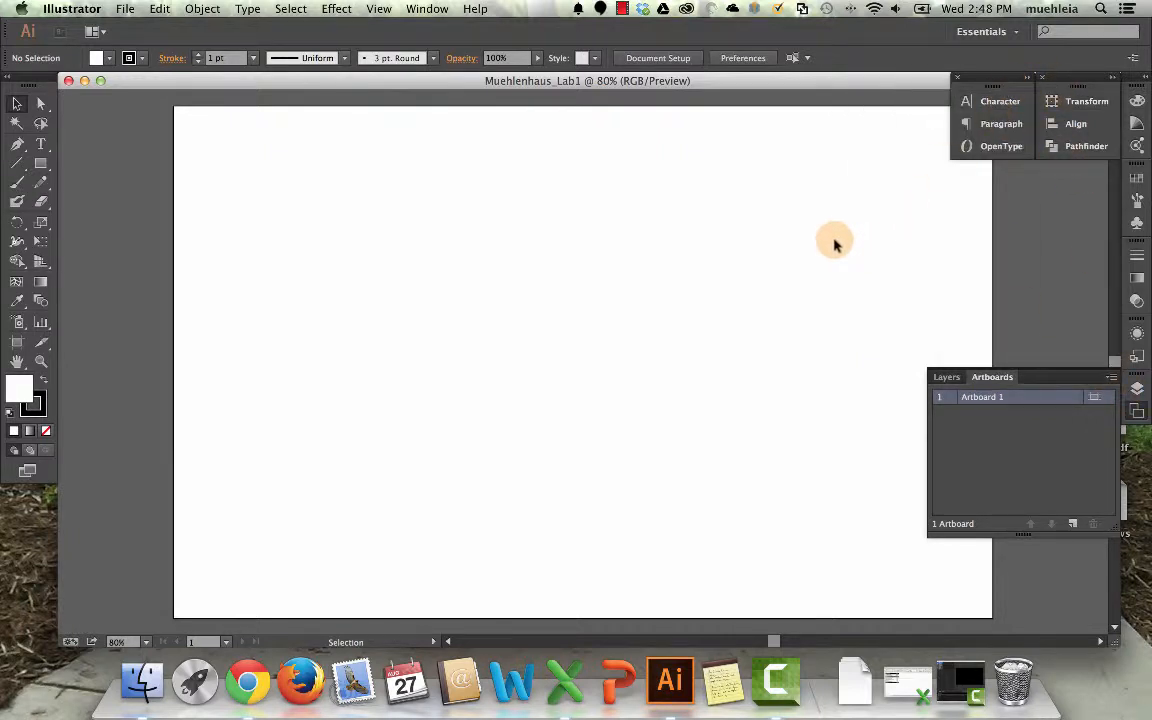
key("space")
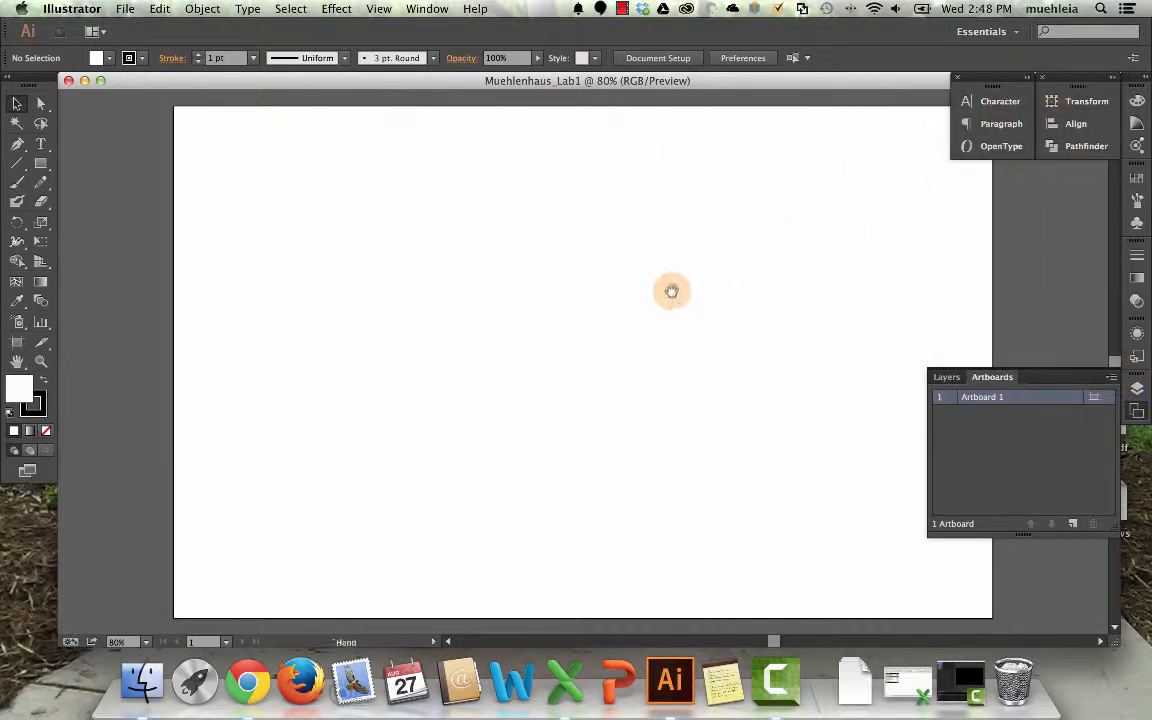
left_click_drag(671, 291, 568, 285)
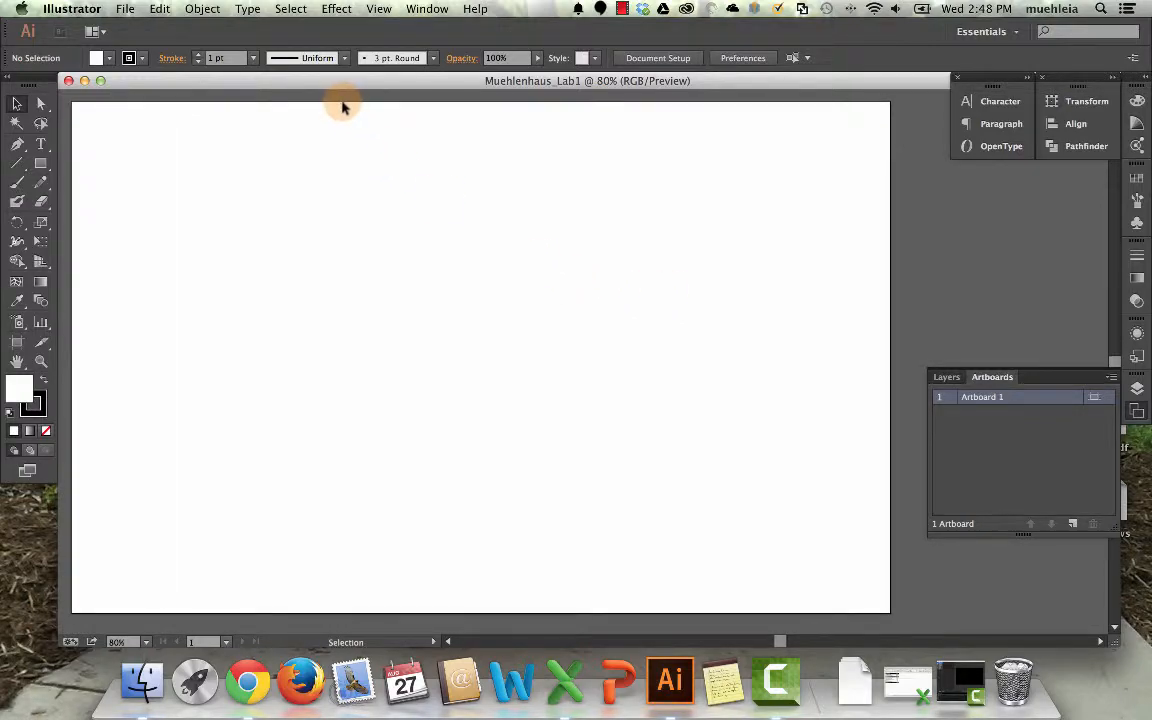
- Switch to the Lab 1 handout in Chrome and read workflow items 1 to 4 on document setup and image import
key("super+Tab")
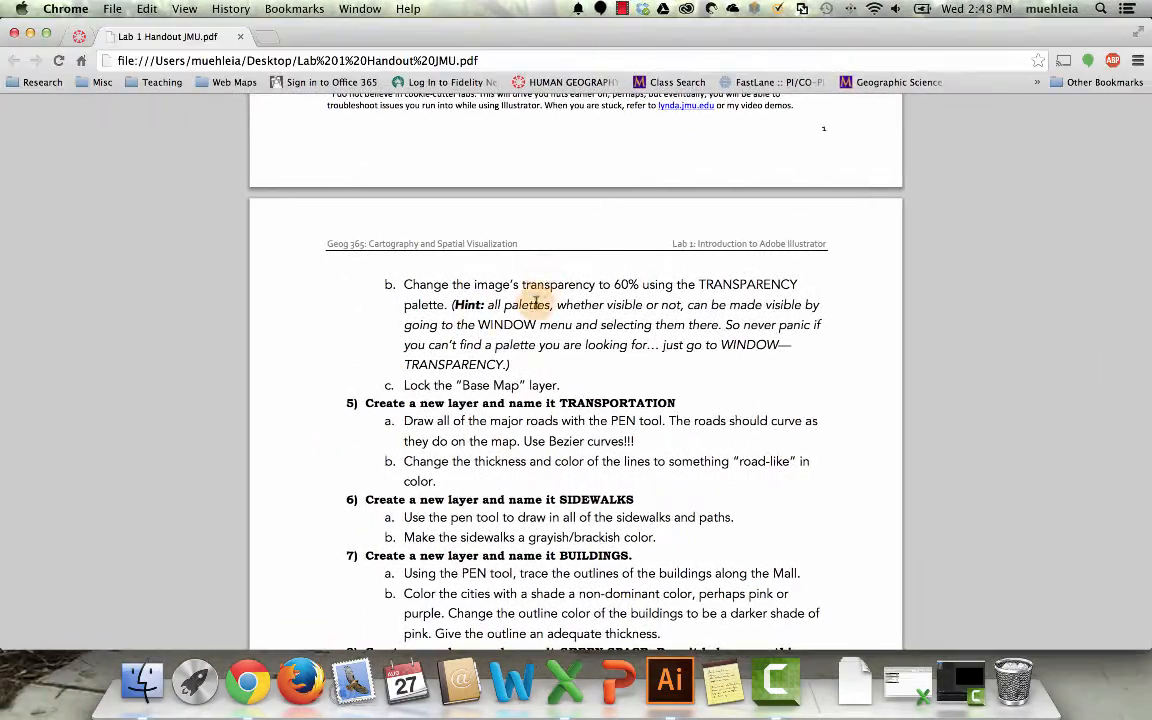
scroll(536, 303, "up", 10)
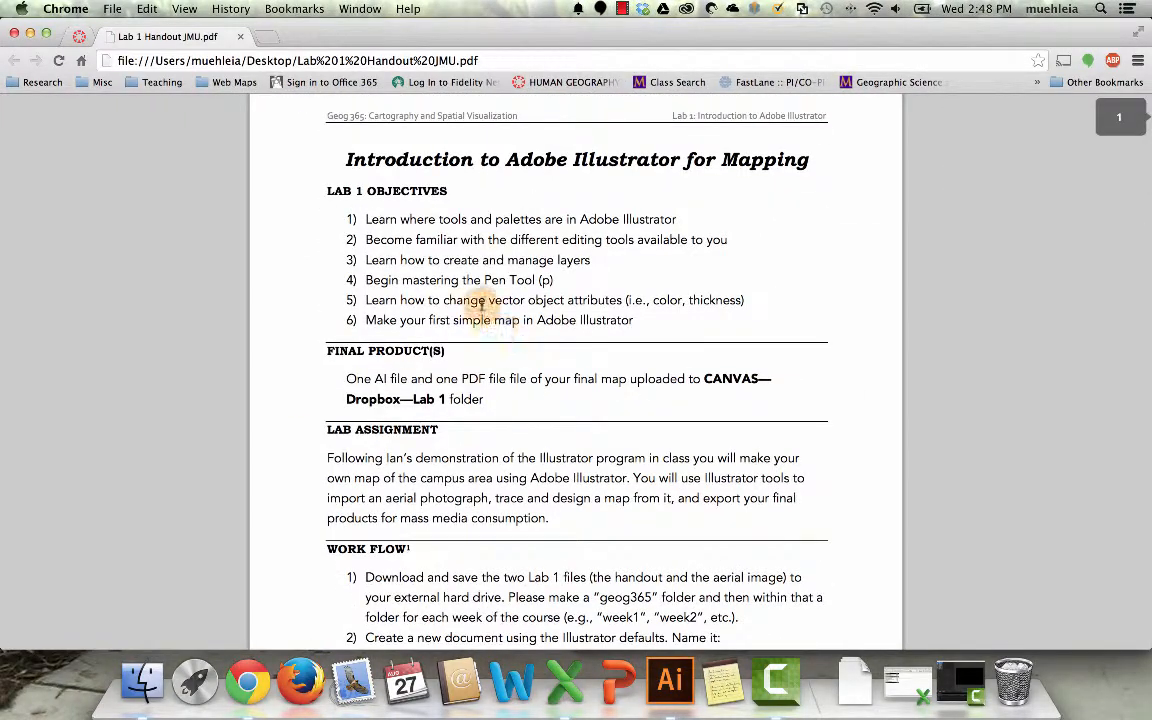
scroll(512, 466, "down", 5)
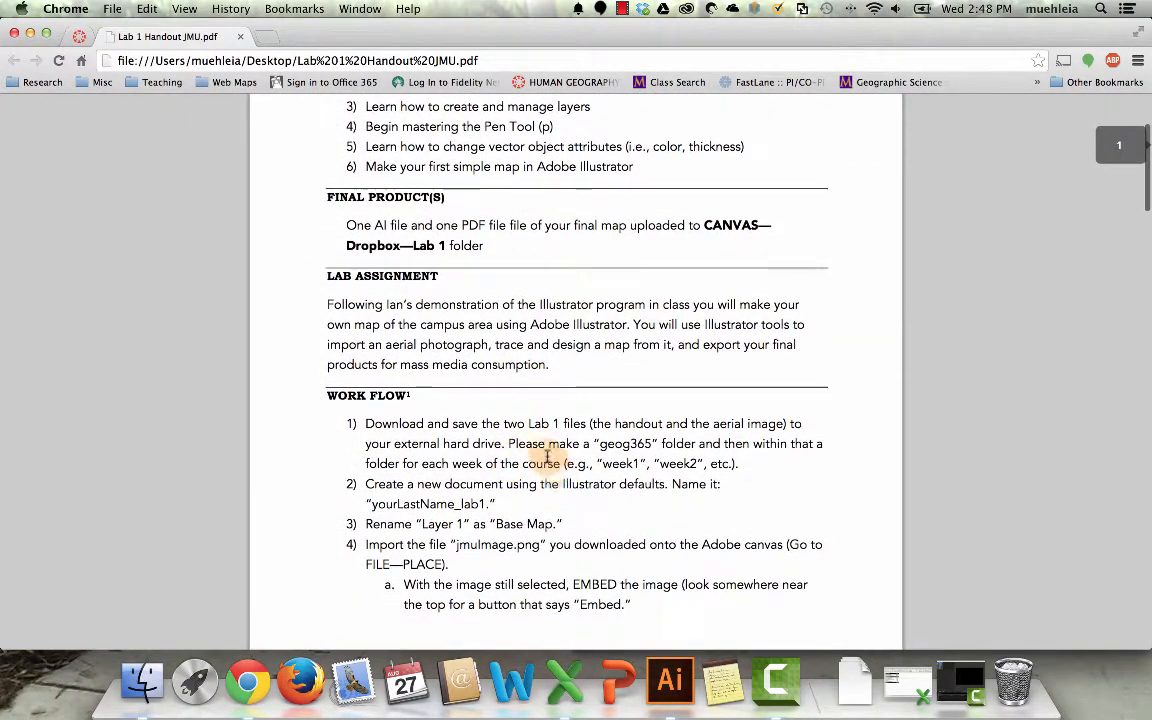
scroll(490, 555, "down", 1)
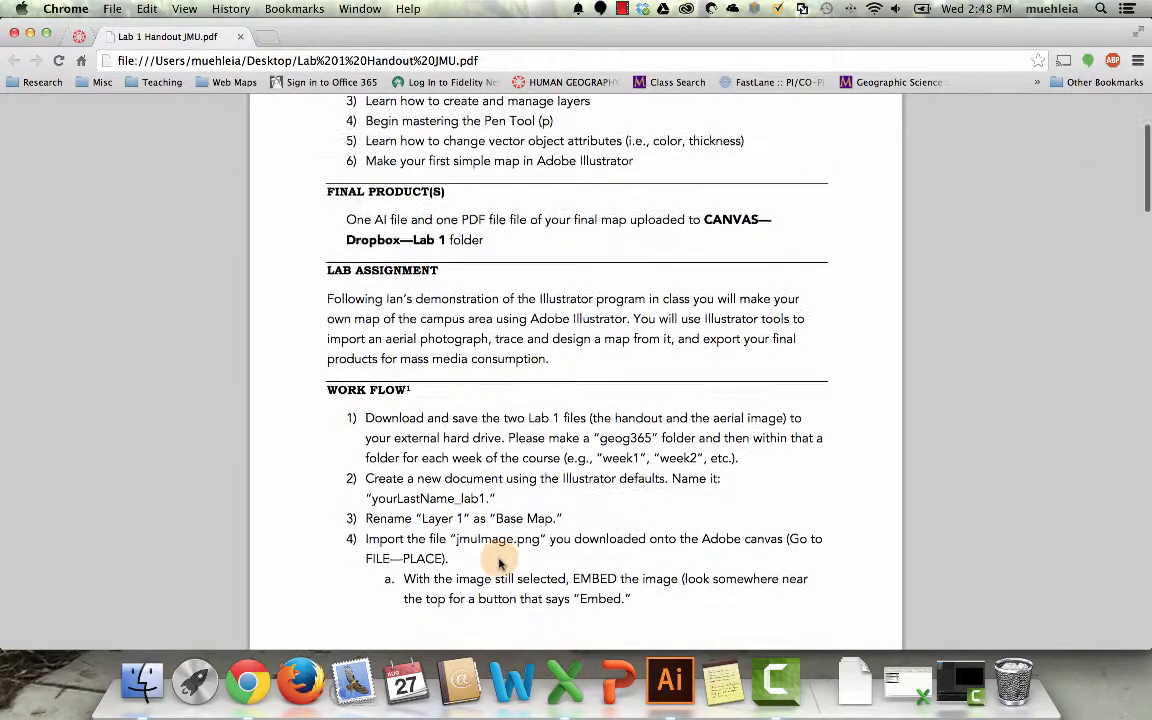
scroll(500, 563, "down", 4)
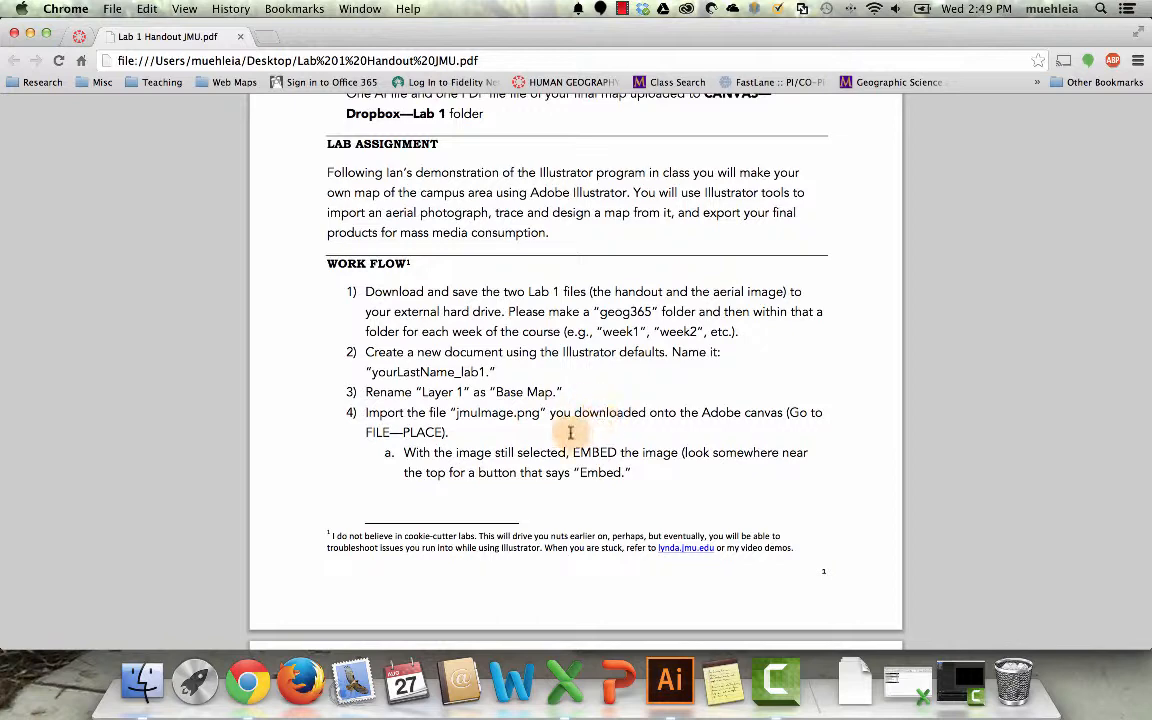
- Switch to Illustrator and rename Layer 1 as Base Map
left_click(664, 678)
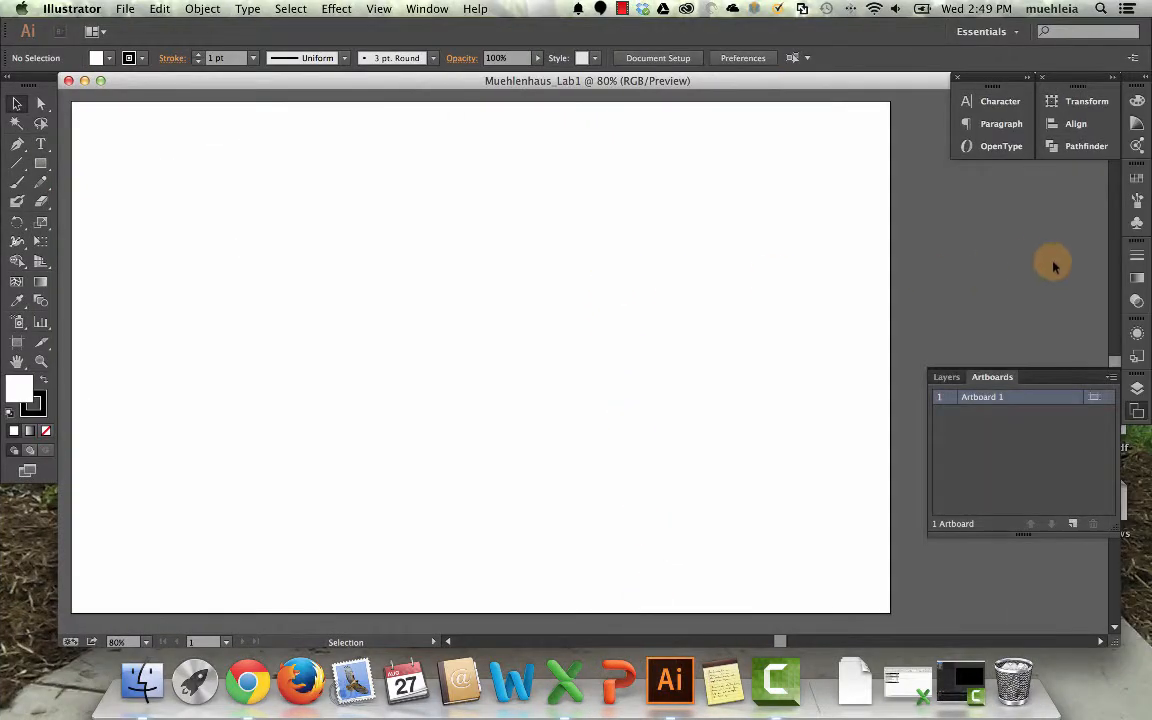
left_click(1136, 393)
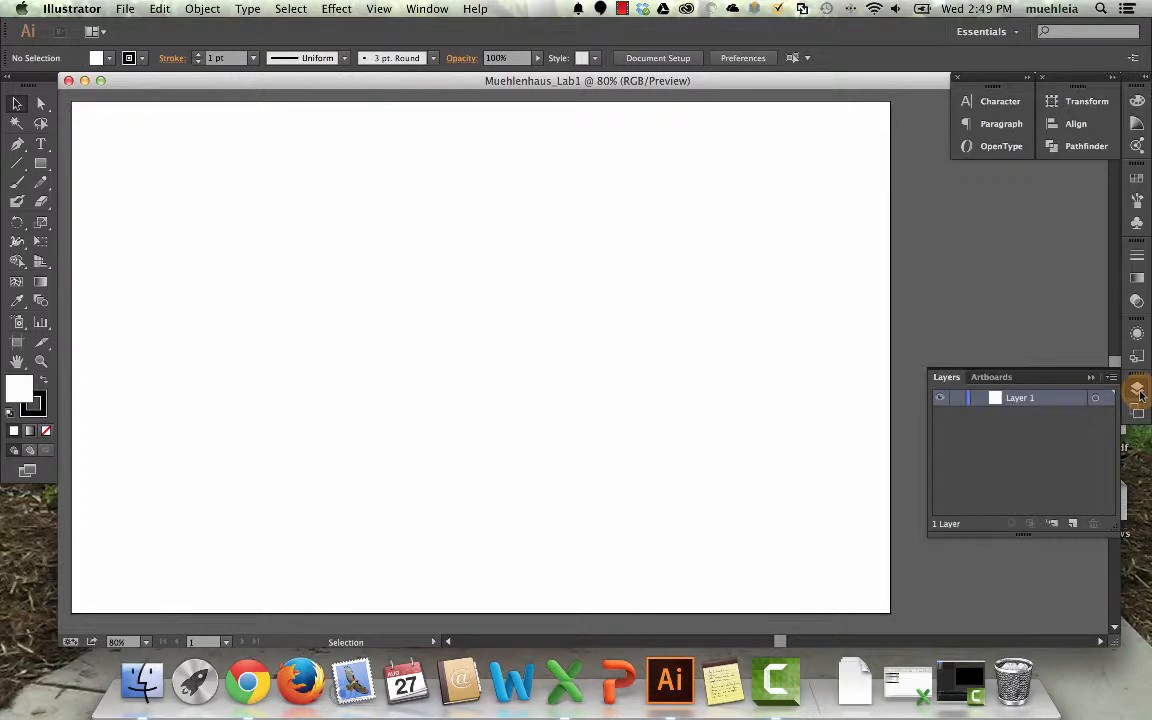
double_click(1020, 399)
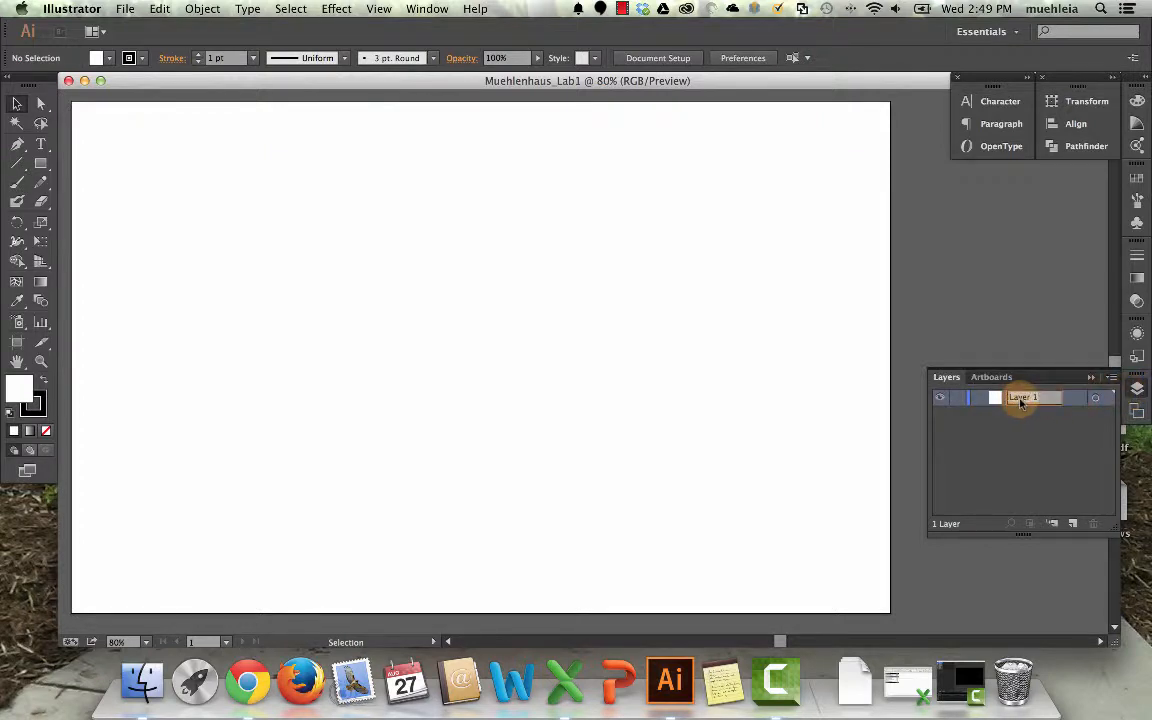
type("Base Map")
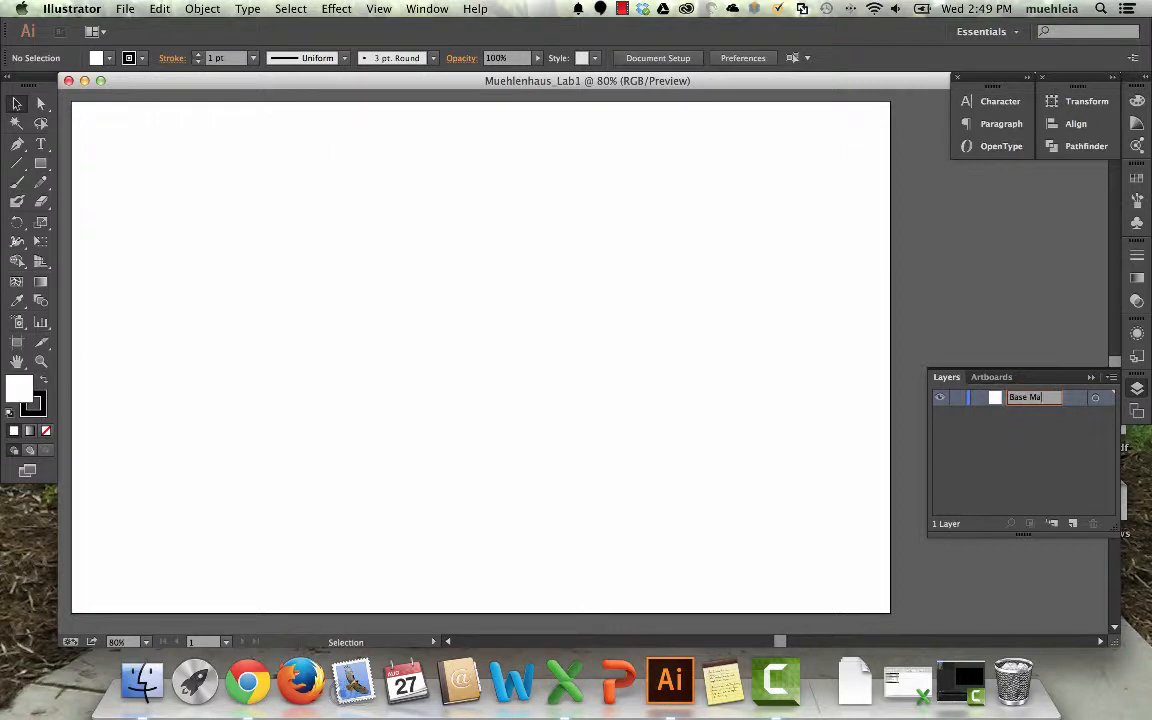
key("Return")
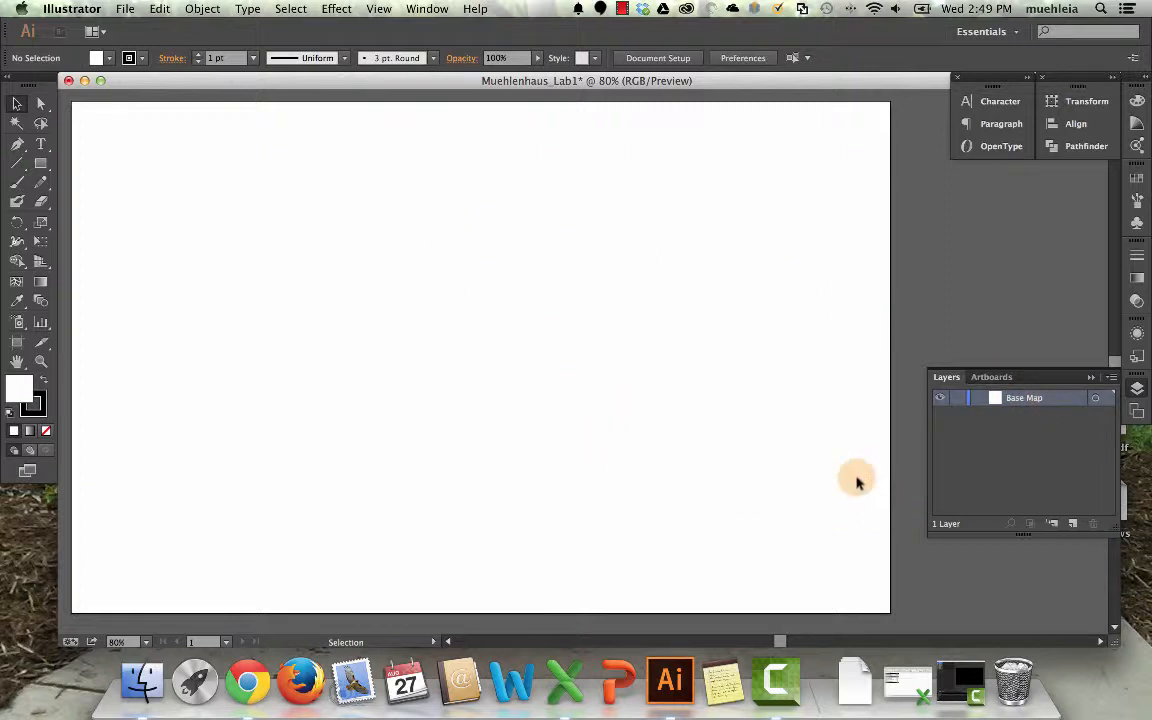
- Place the aerial image Screen Shot 2014-08-13 at 3.18.12 PM from the Desktop as a linked file across most of the artboard
left_click(124, 7)
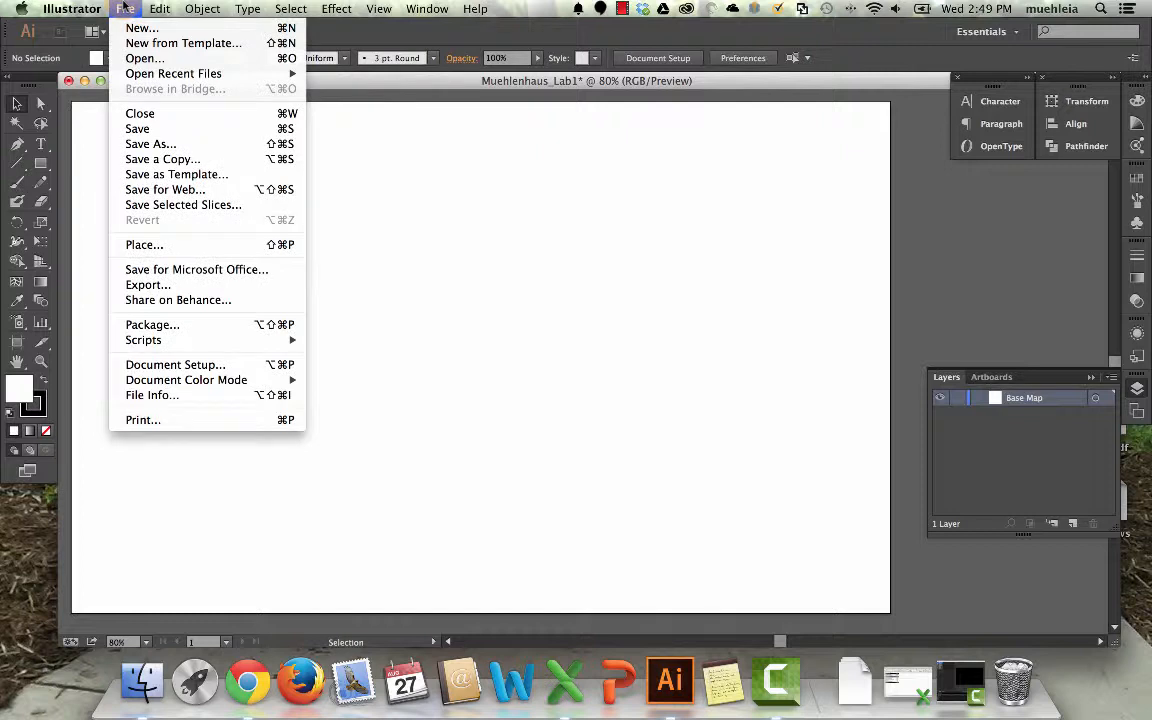
left_click(209, 245)
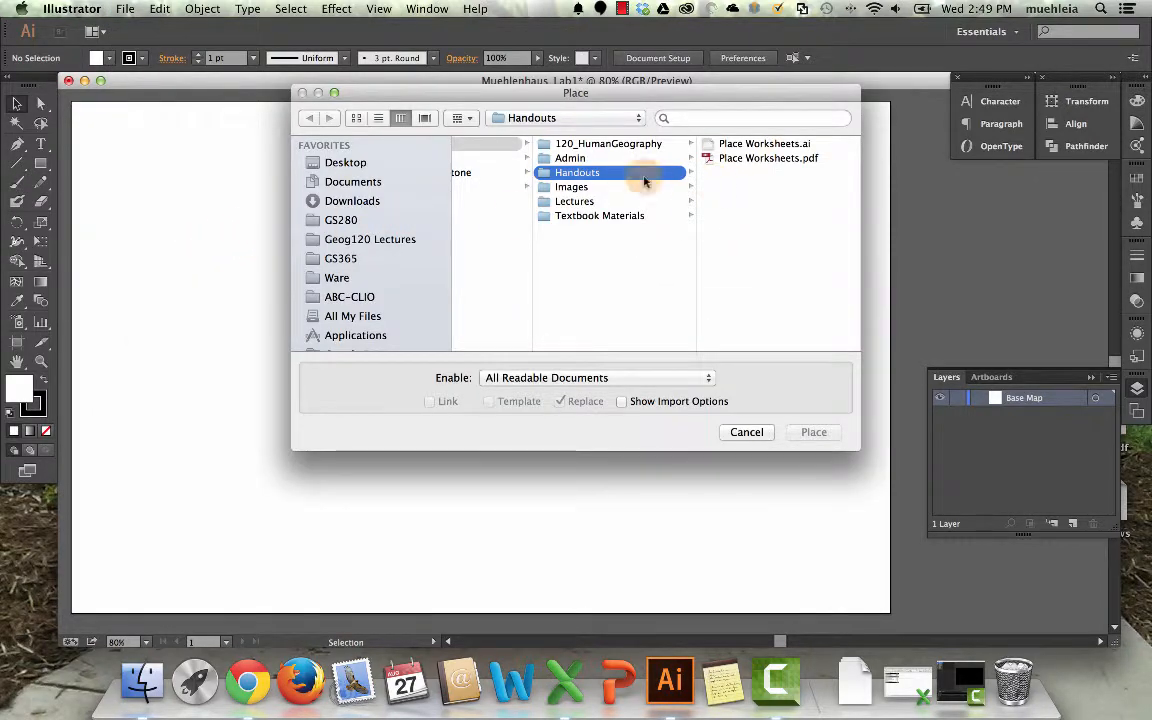
left_click(340, 162)
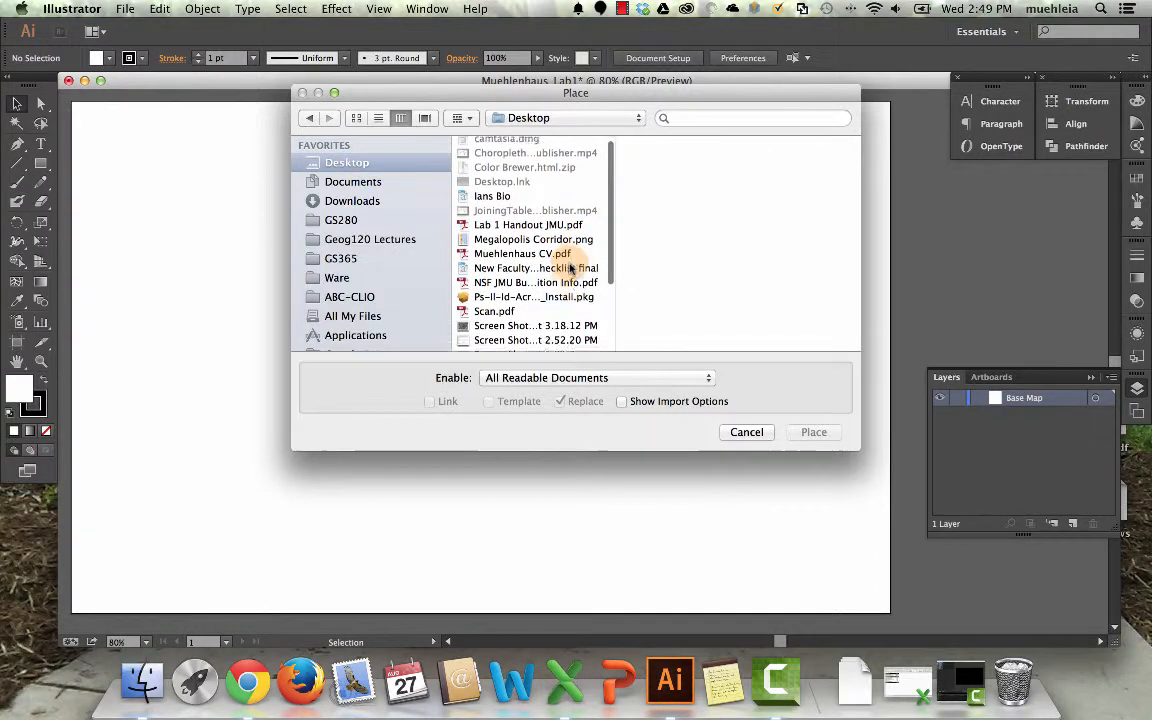
scroll(570, 268, "down", 5)
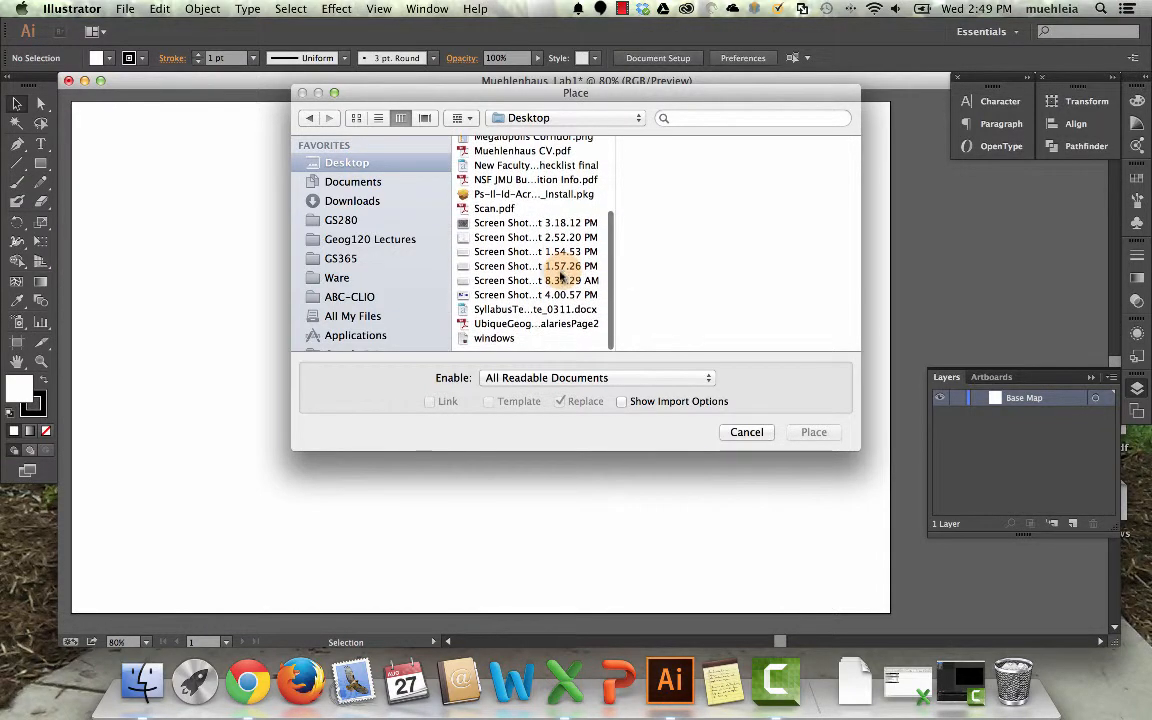
left_click(491, 230)
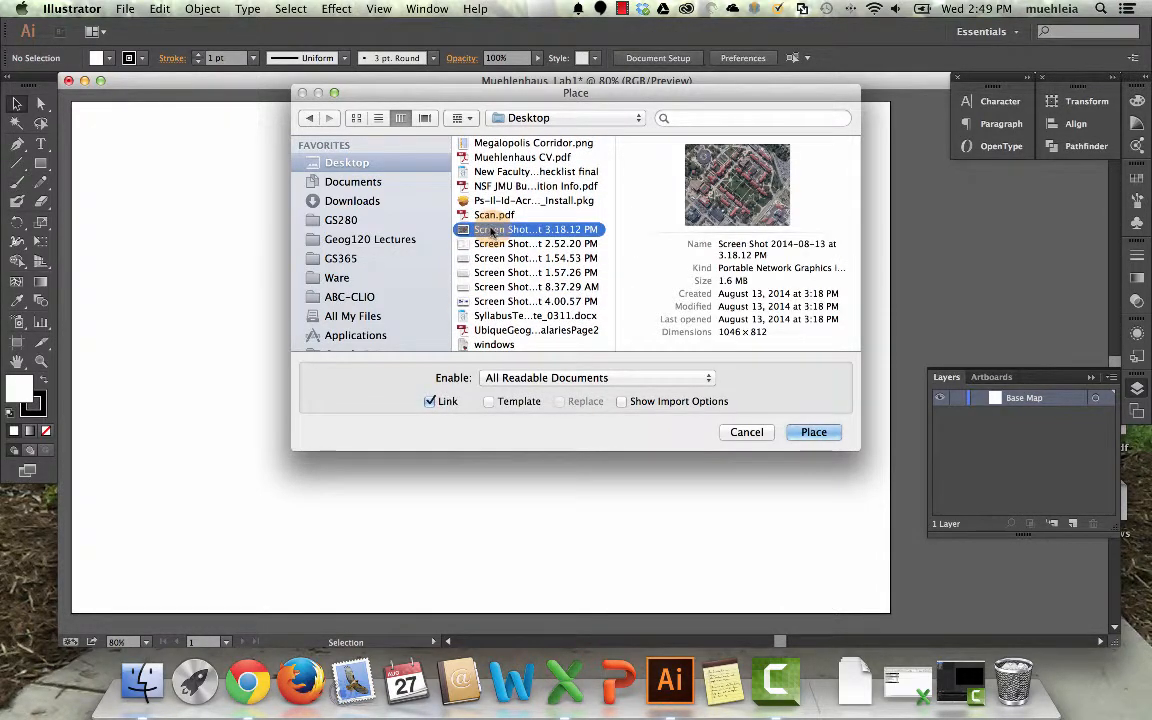
double_click(491, 230)
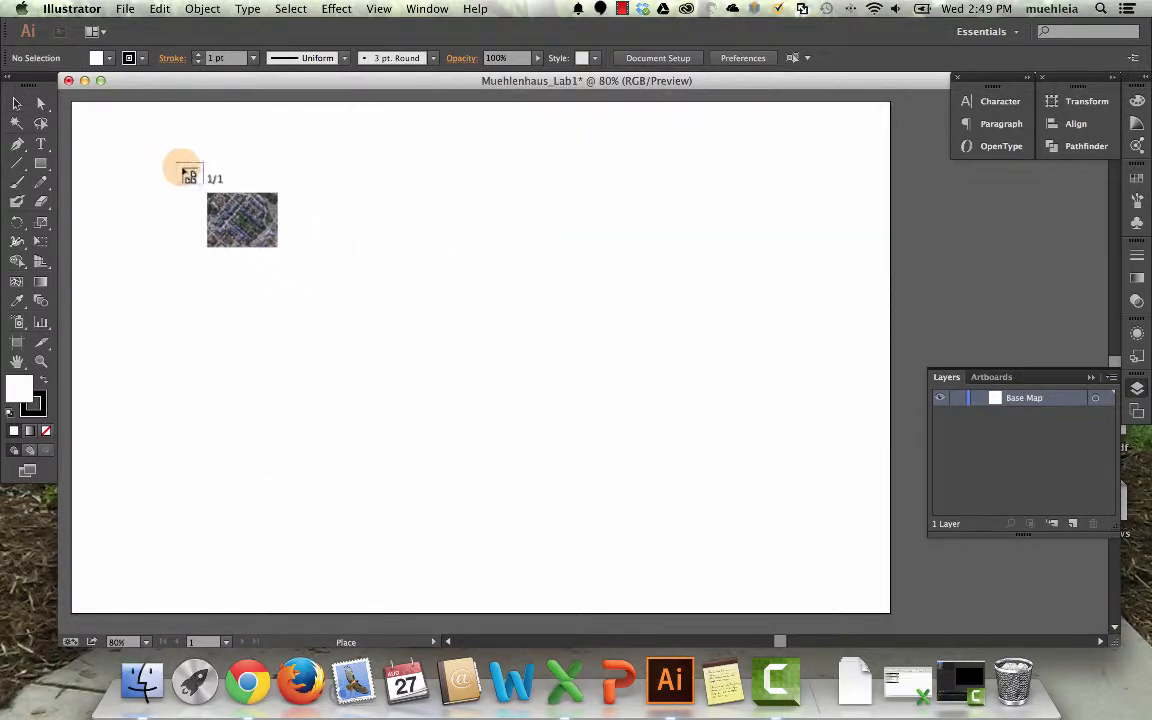
left_click_drag(178, 164, 989, 604)
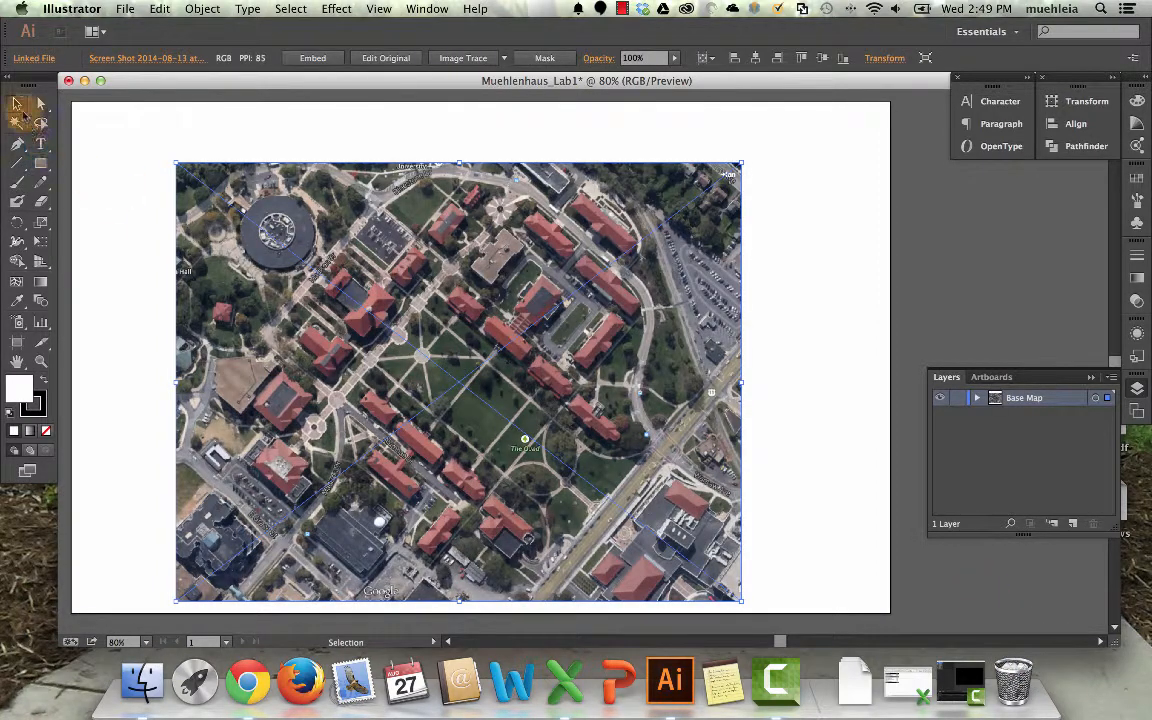
- Enlarge the placed aerial image proportionally to nearly the artboard's full height and position it within the artboard's edges
left_click_drag(498, 370, 510, 326)
left_click_drag(747, 558, 890, 606)
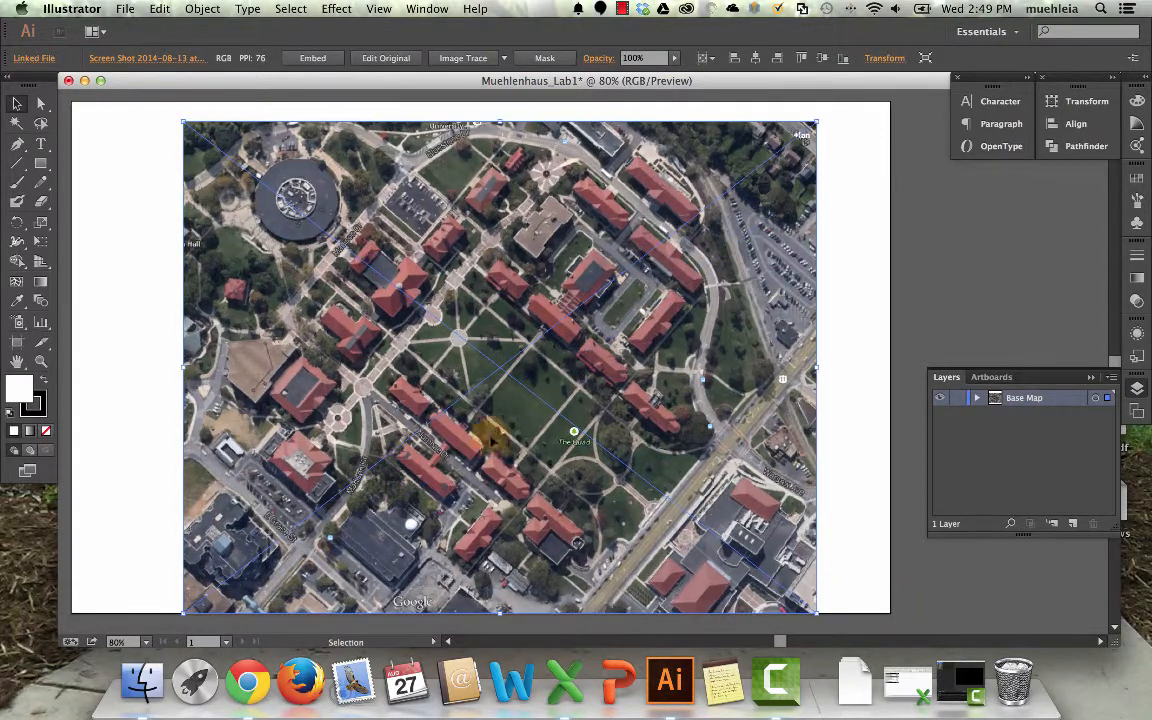
mouse_move(510, 464)
left_mouse_down()
mouse_move(490, 460)
mouse_move(497, 447)
left_mouse_up()
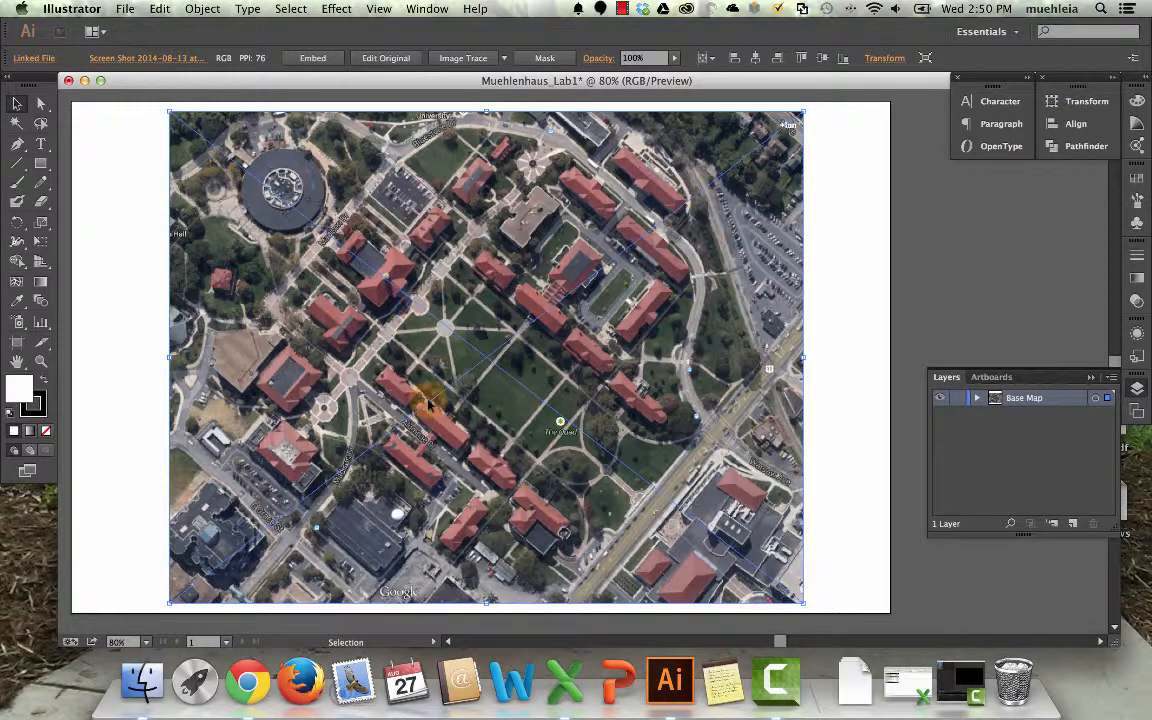
left_click_drag(431, 403, 431, 397)
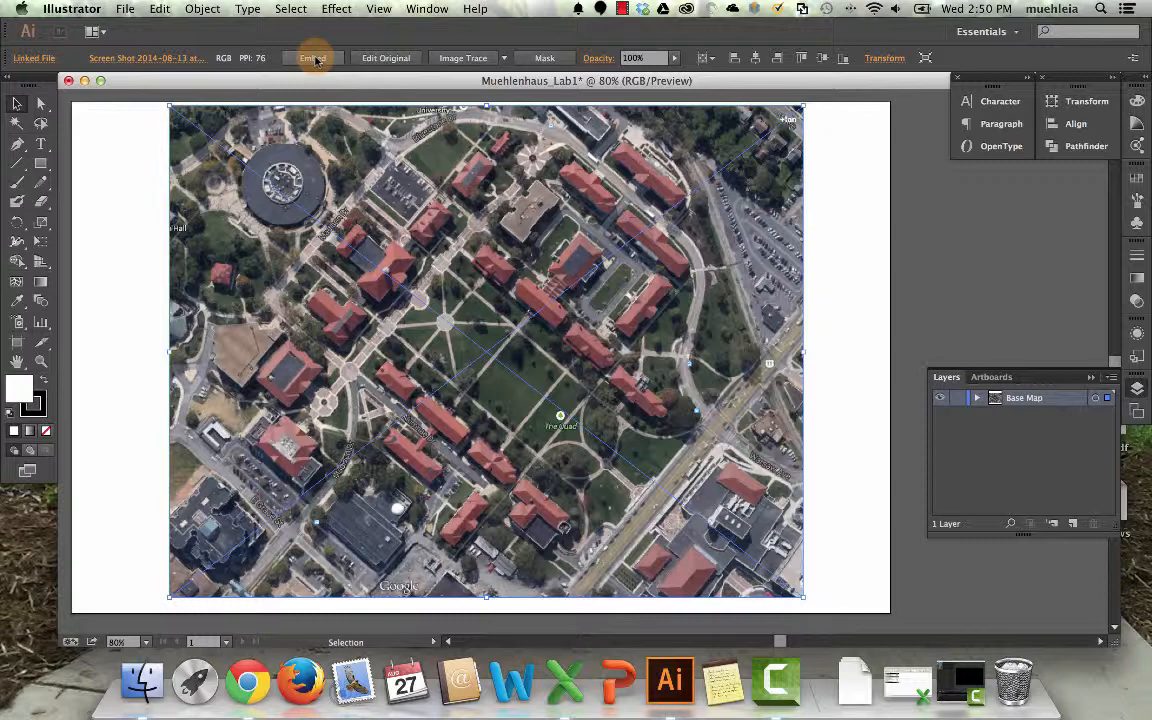
- Embed the linked aerial image in the document and deselect it
left_click(313, 58)
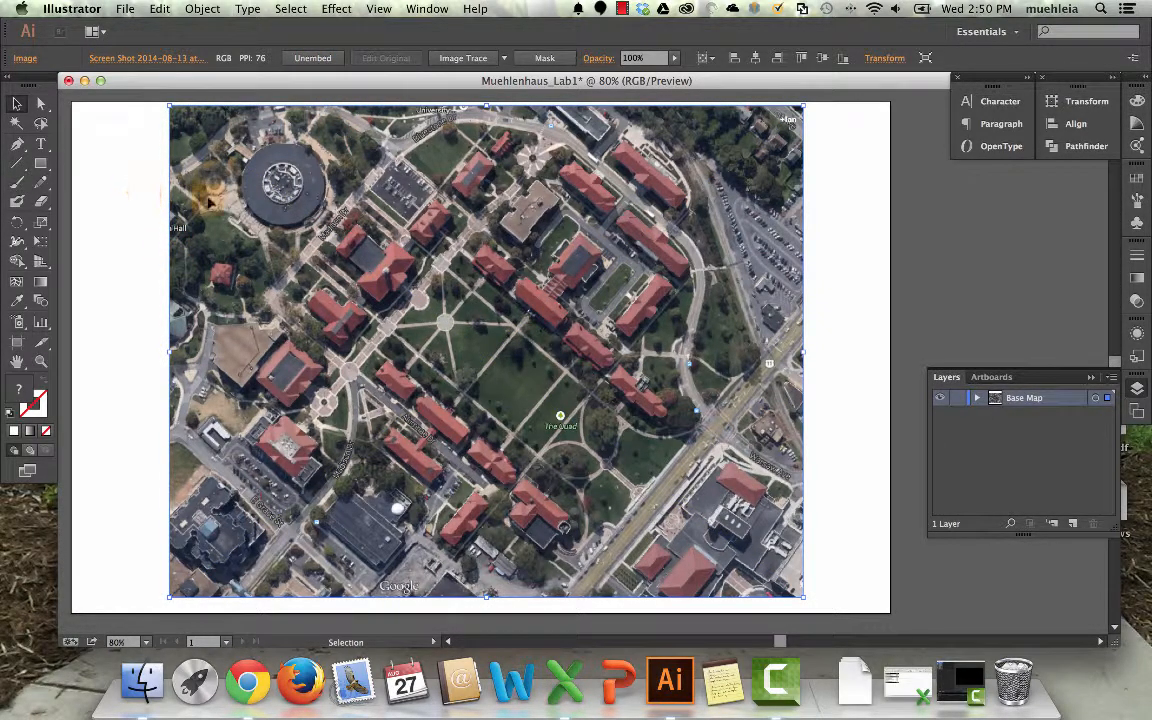
left_click(851, 268)
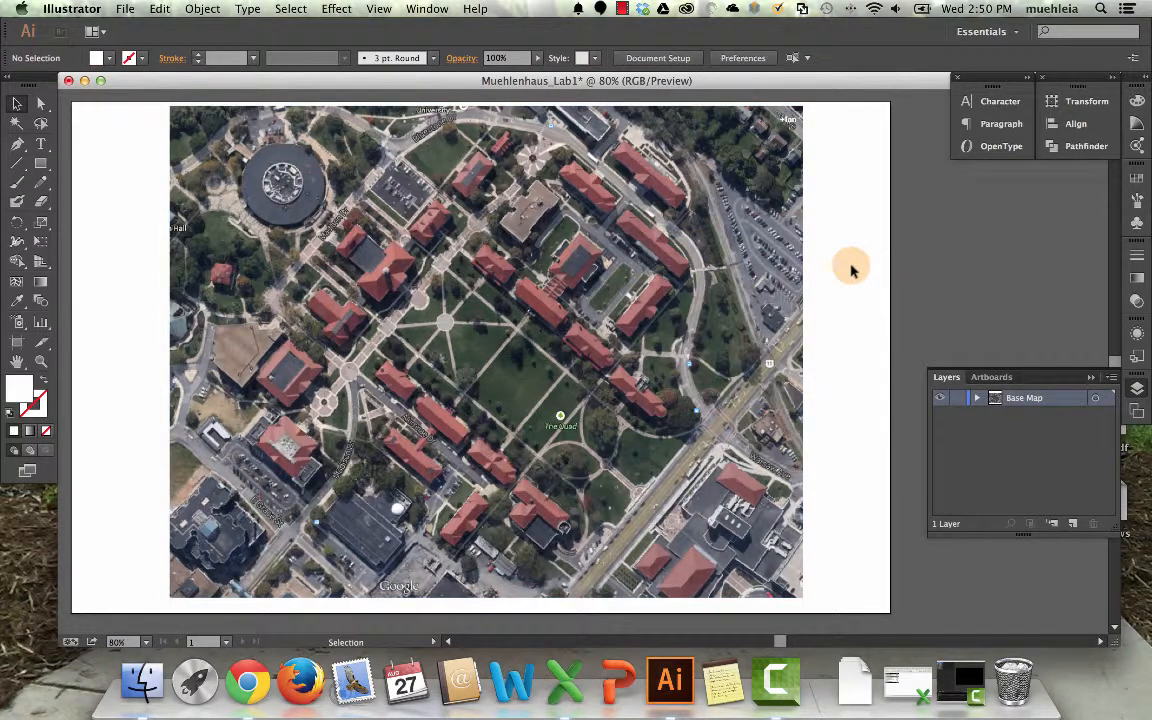
left_click(327, 183)
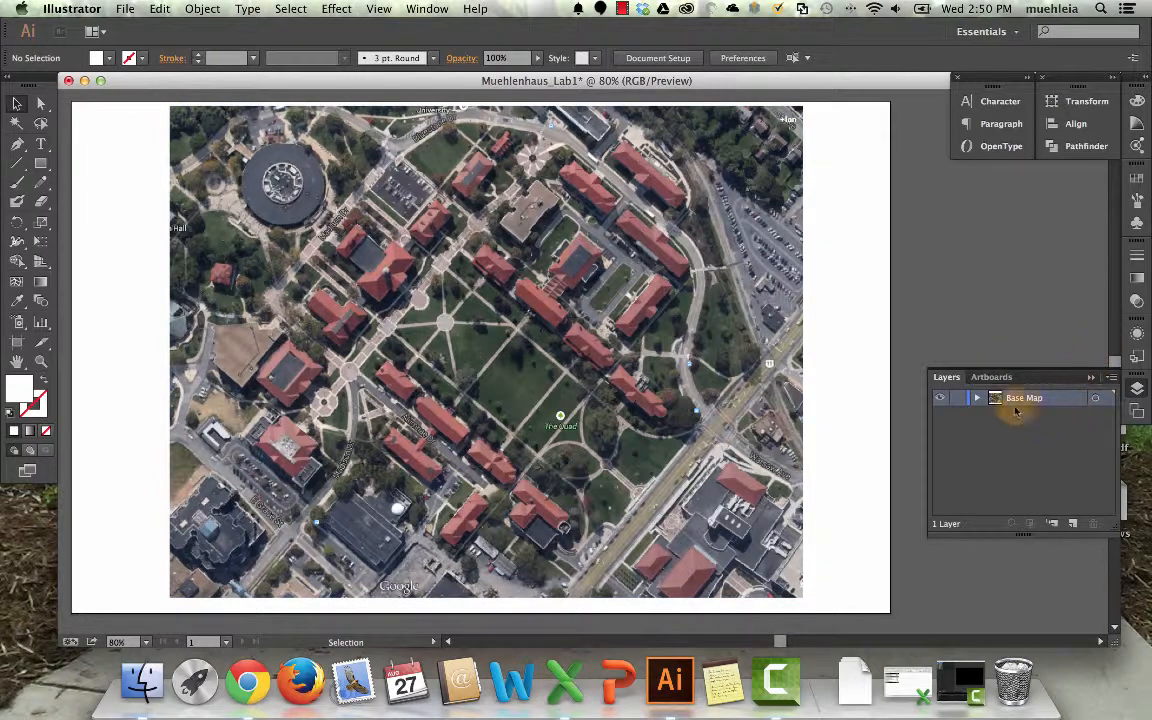
- Set the aerial image's opacity to 35% and lock the Base Map layer
left_click(963, 400)
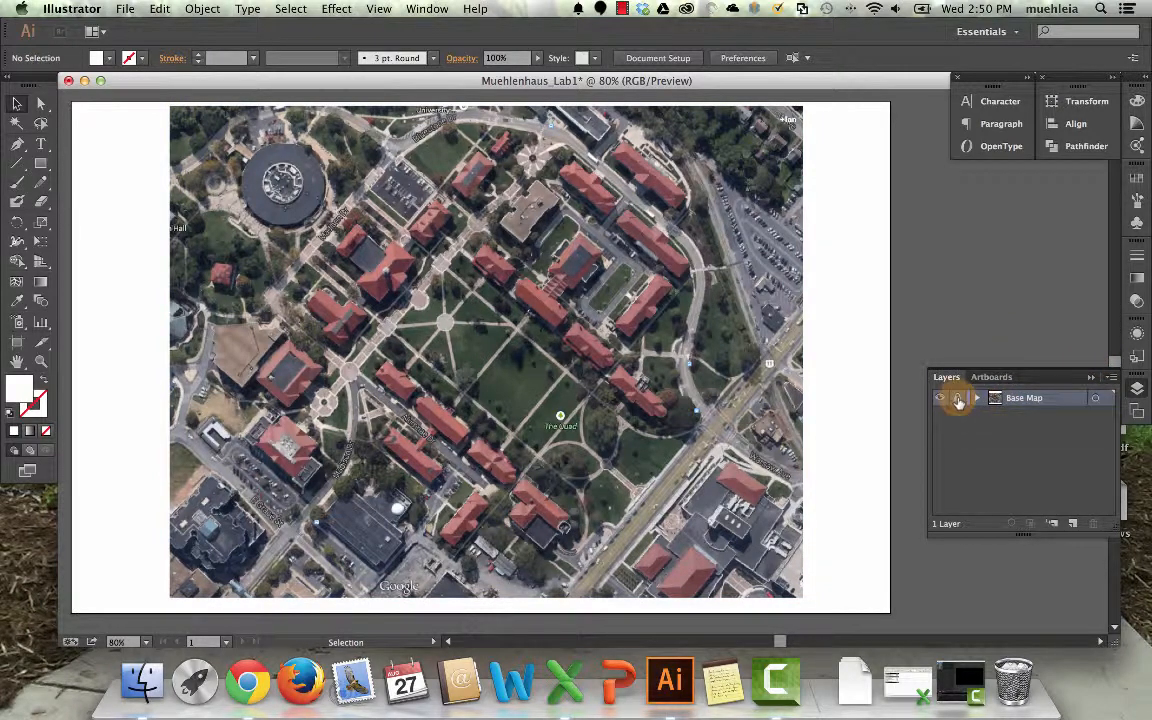
left_click(681, 372)
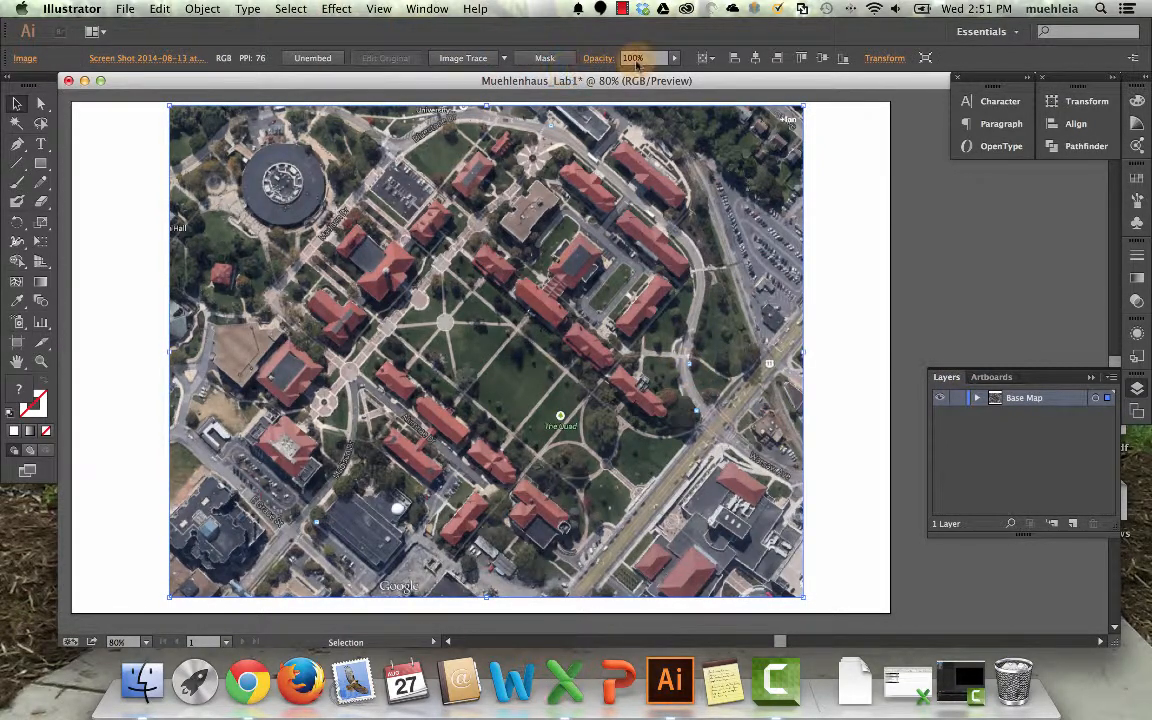
type("35")
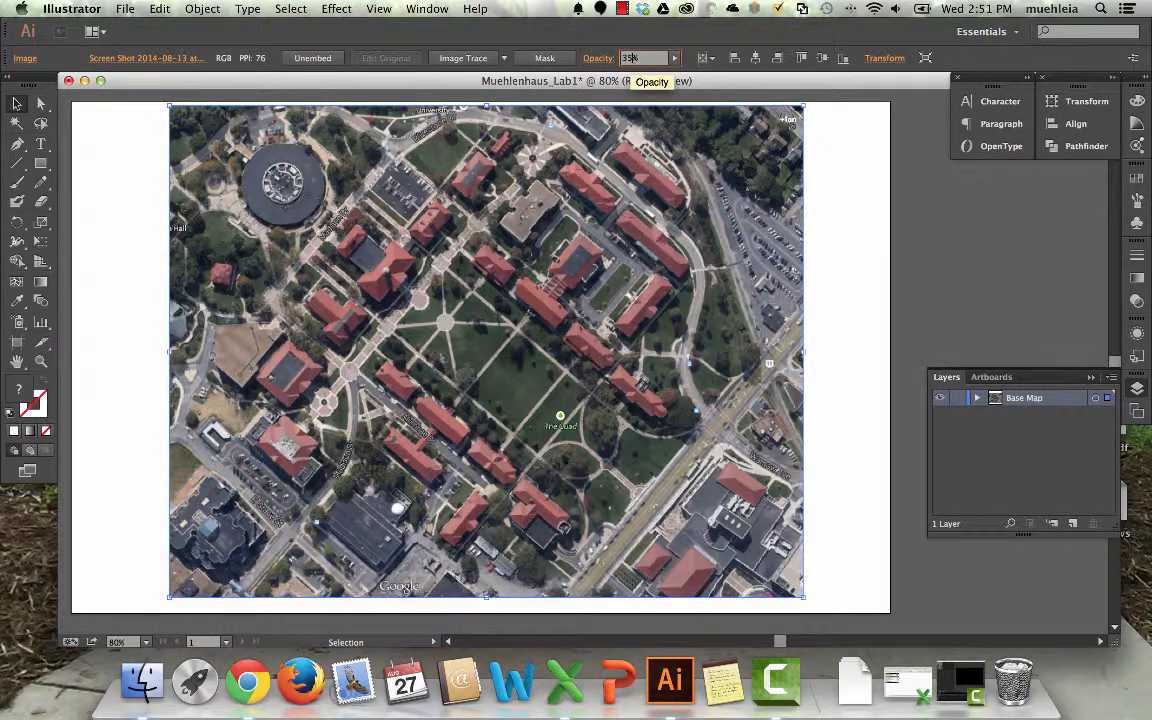
key("Return")
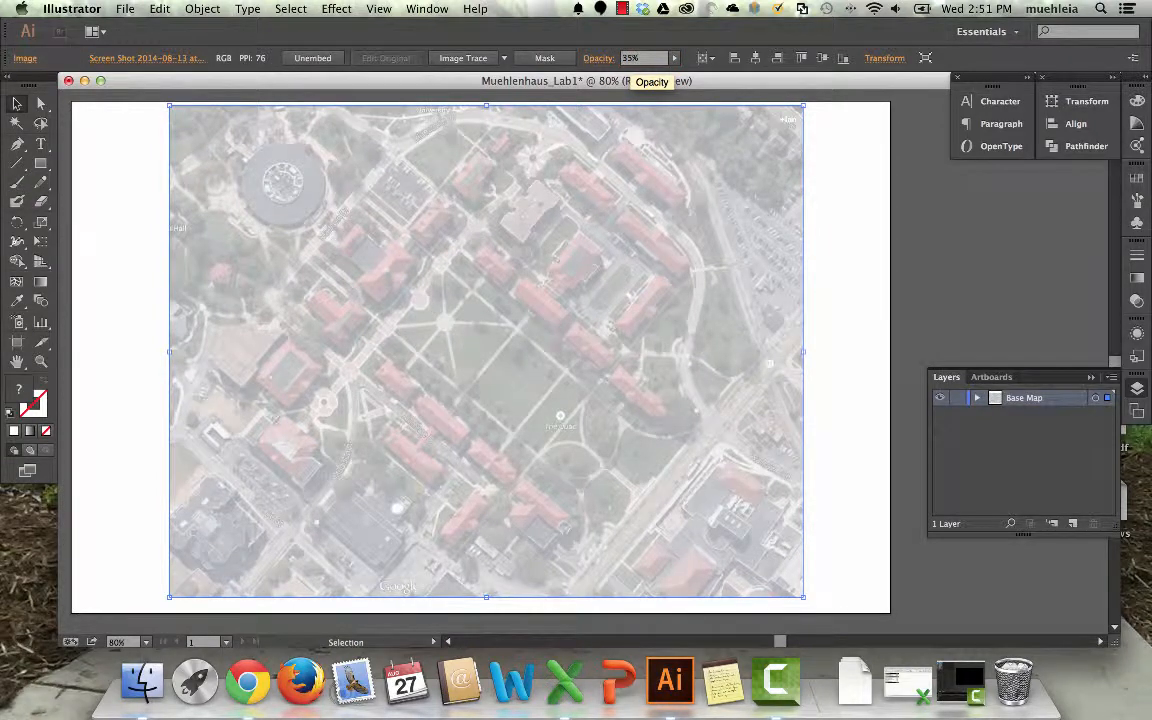
left_click(957, 398)
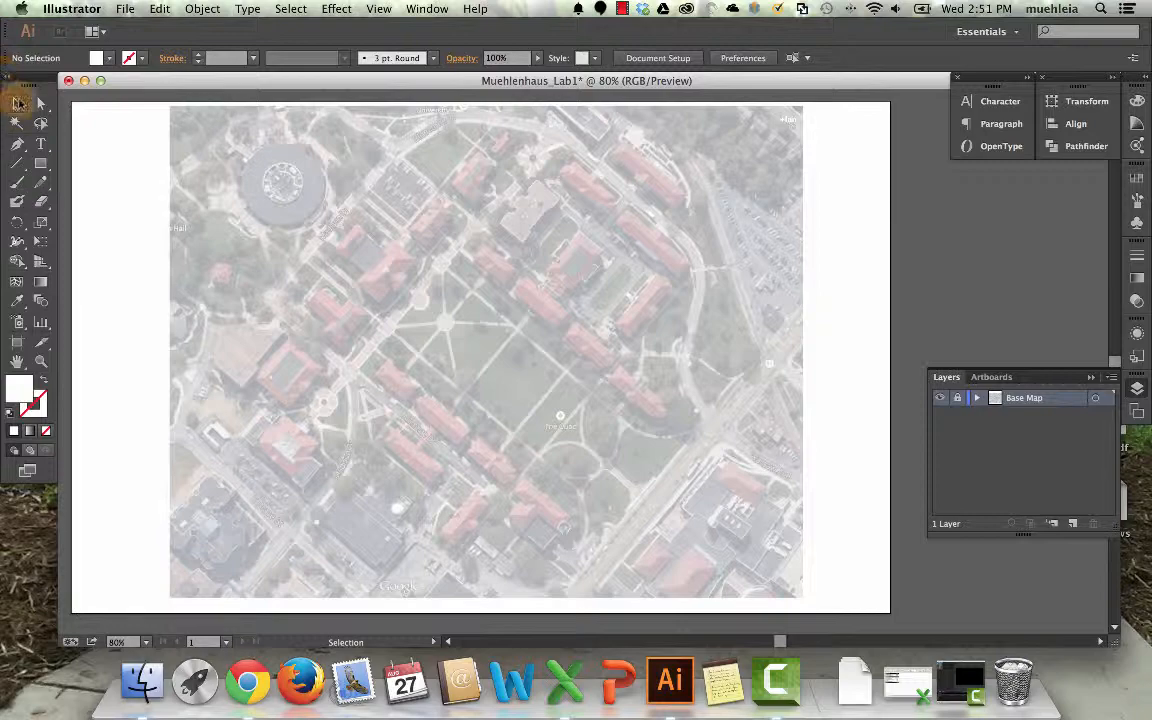
- Save the document to the Desktop in Adobe Illustrator (ai) format under its existing name, with the Illustrator CC version and default options
left_click(114, 10)
left_click(172, 125)
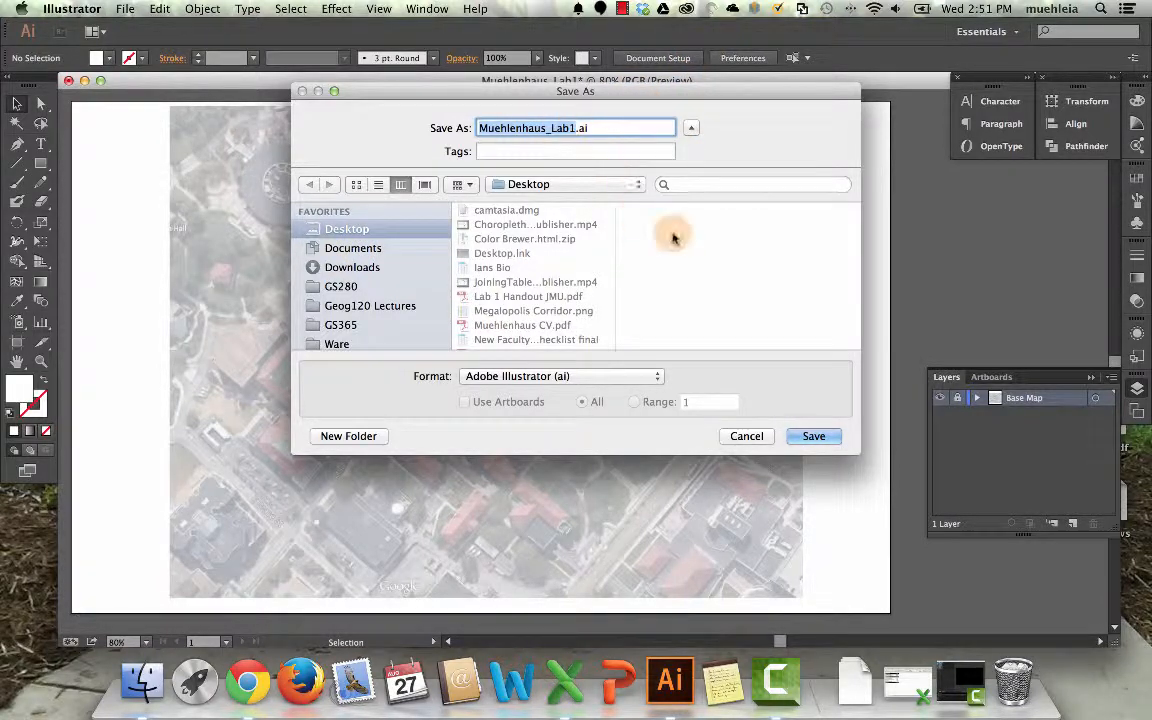
left_click(816, 437)
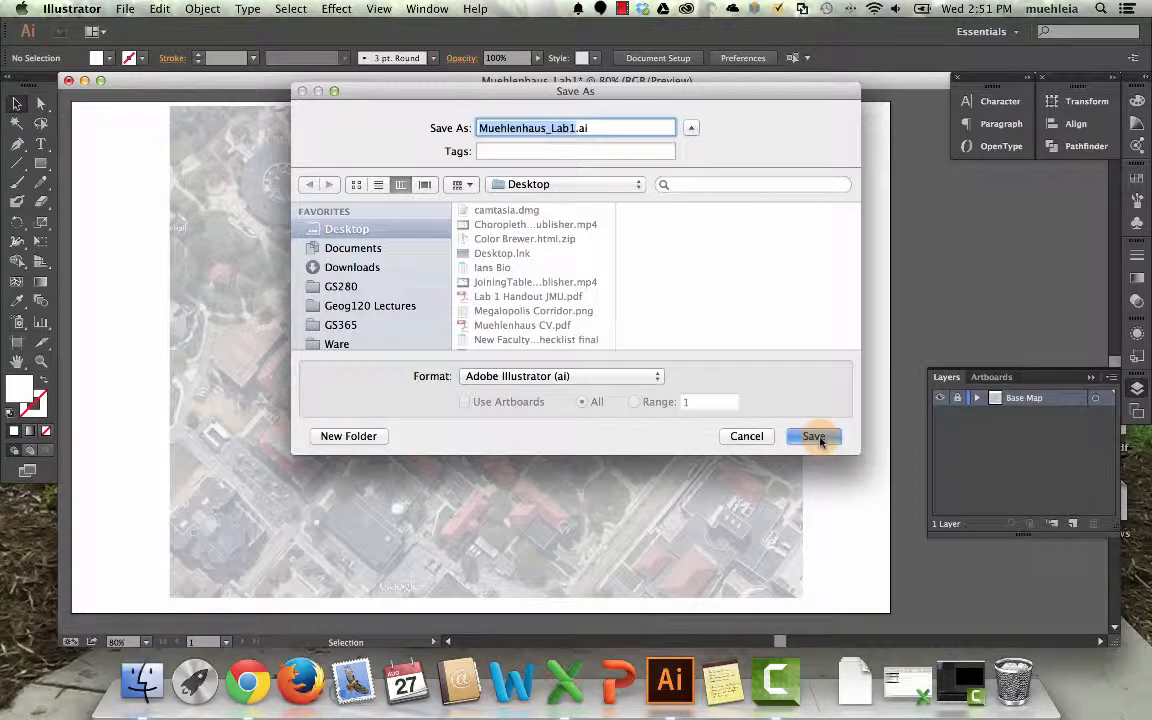
left_click(333, 582)
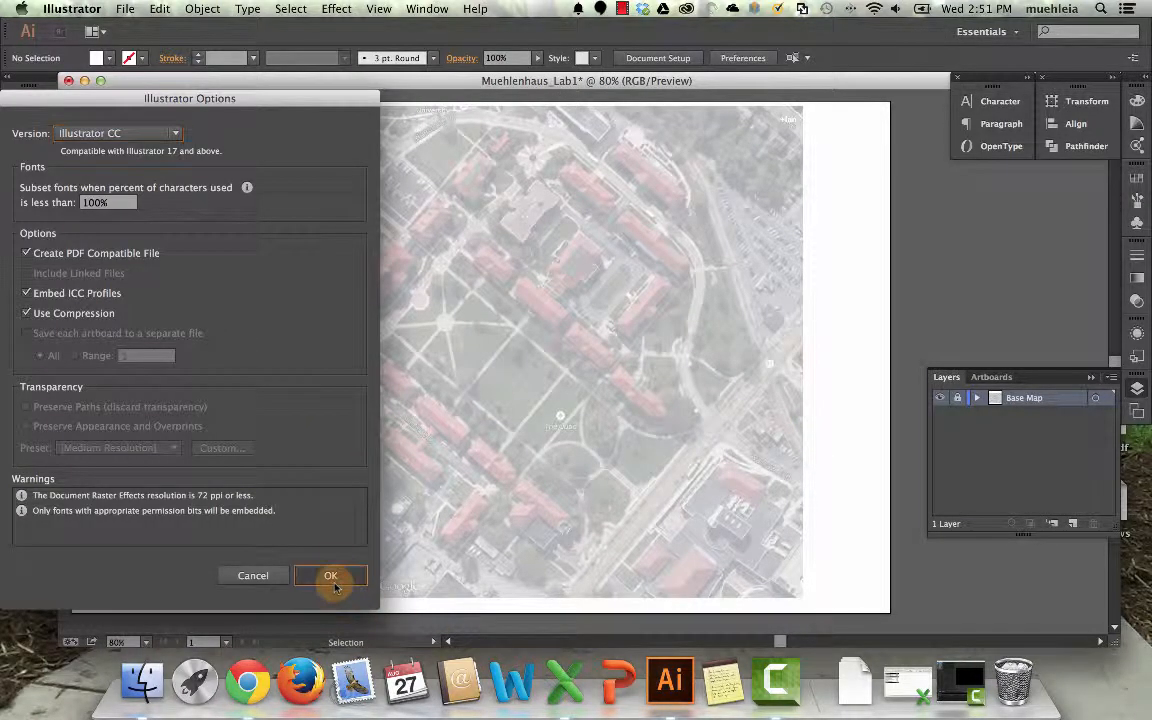